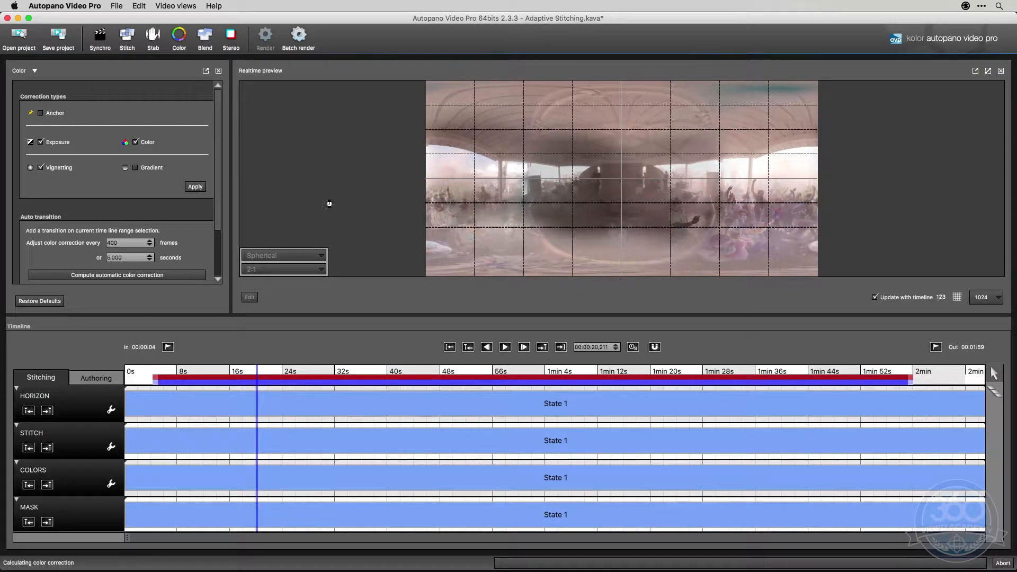
Shift the panorama horizontally to centre the crowd beneath the bright tent opening, apply the change and hide the preview grid
left_click_drag(652, 177, 525, 179)
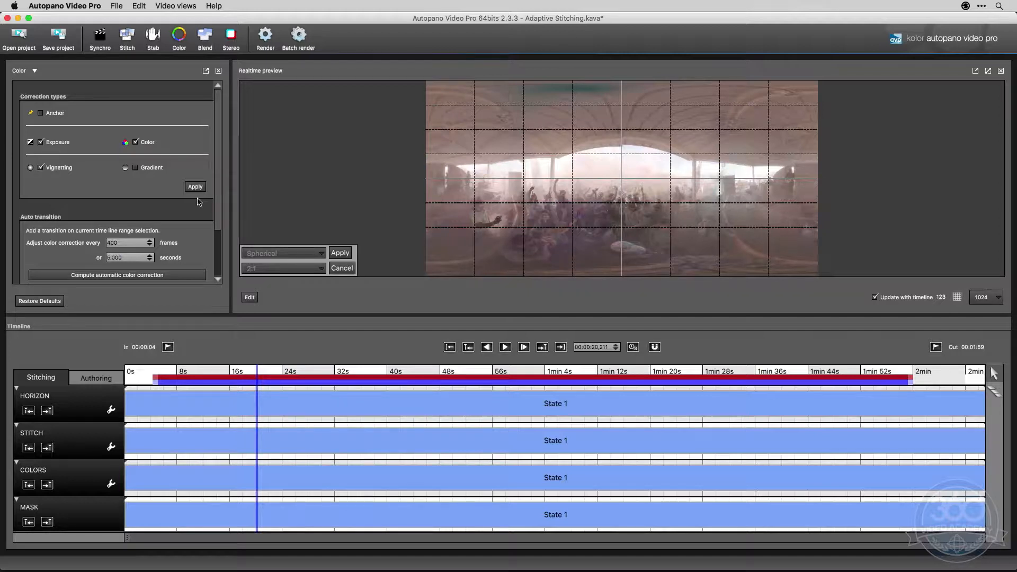
left_click(339, 253)
left_click(956, 297)
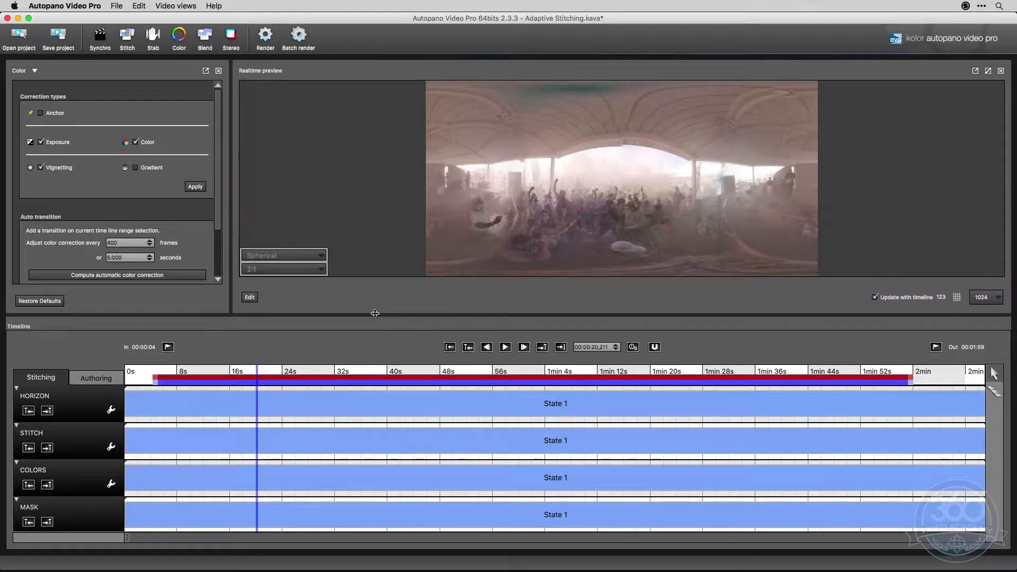
Inspect the recentred panorama in an enlarged realtime preview, then restore the timeline's height and save the project
left_click_drag(374, 316, 387, 454)
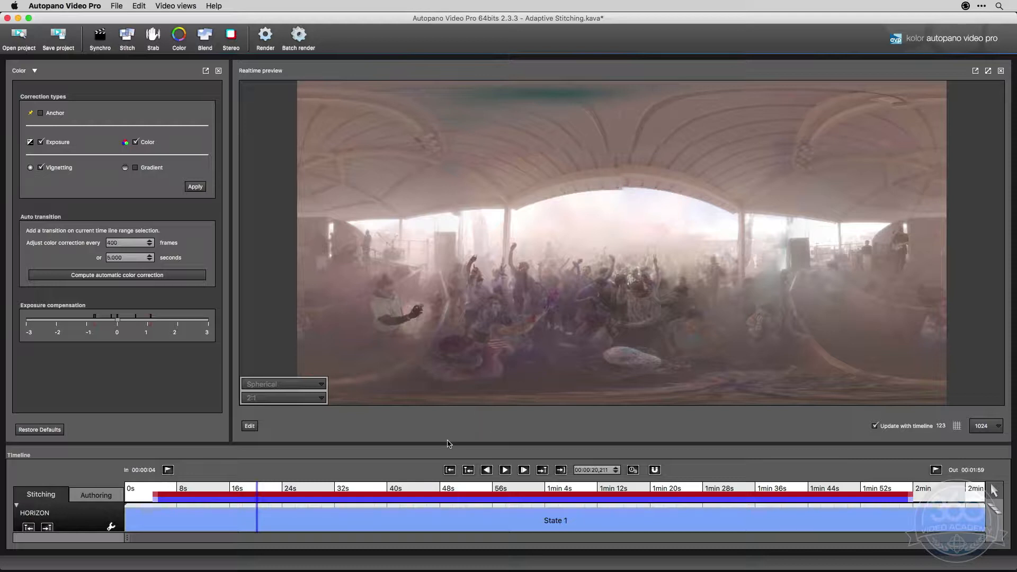
left_click_drag(449, 445, 457, 323)
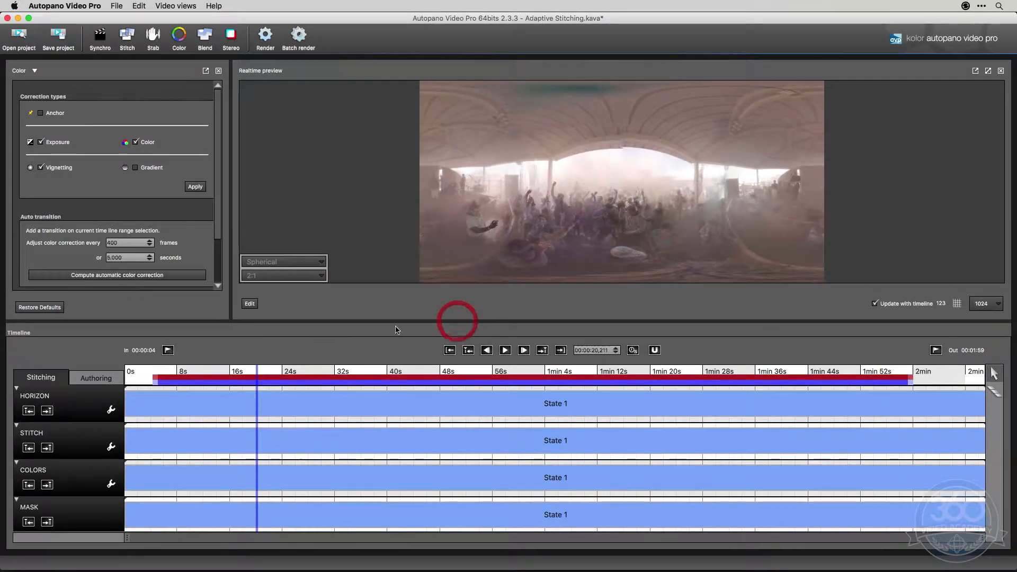
key("super+s")
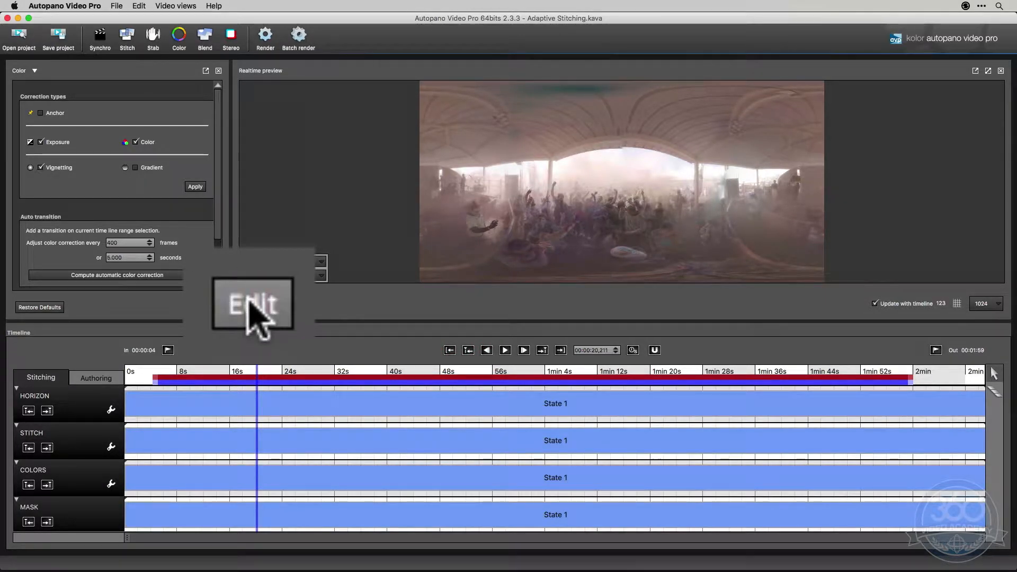
Open the current frame's panorama in Autopano Giga's panorama editor and enter mask editing
left_click_drag(257, 368, 257, 369)
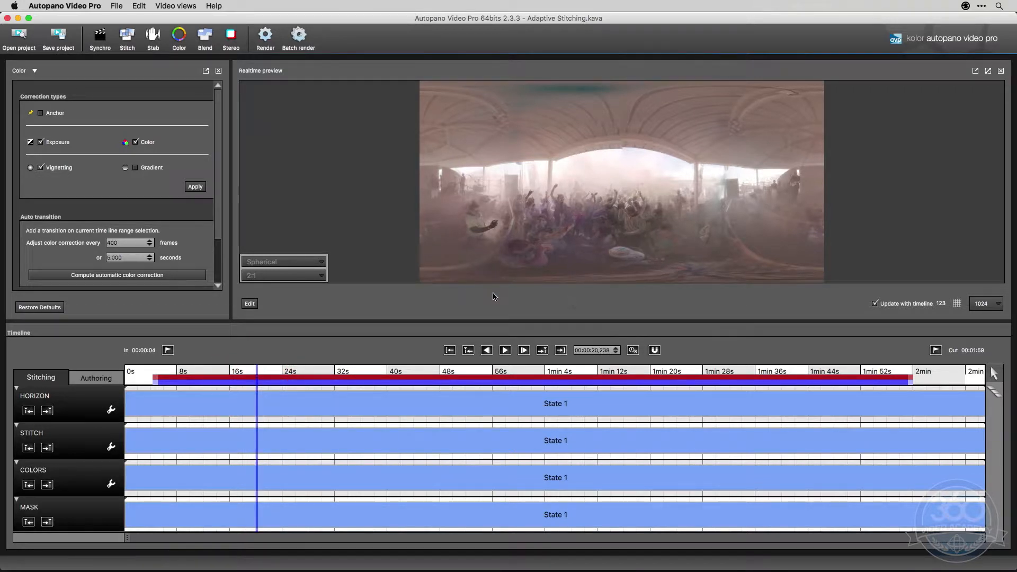
left_click(250, 303)
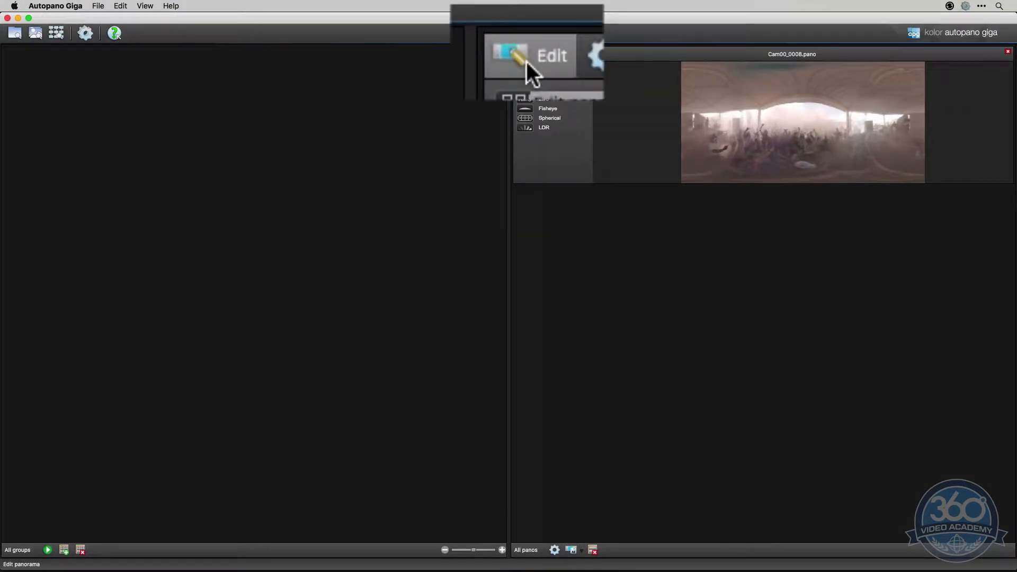
left_click(527, 62)
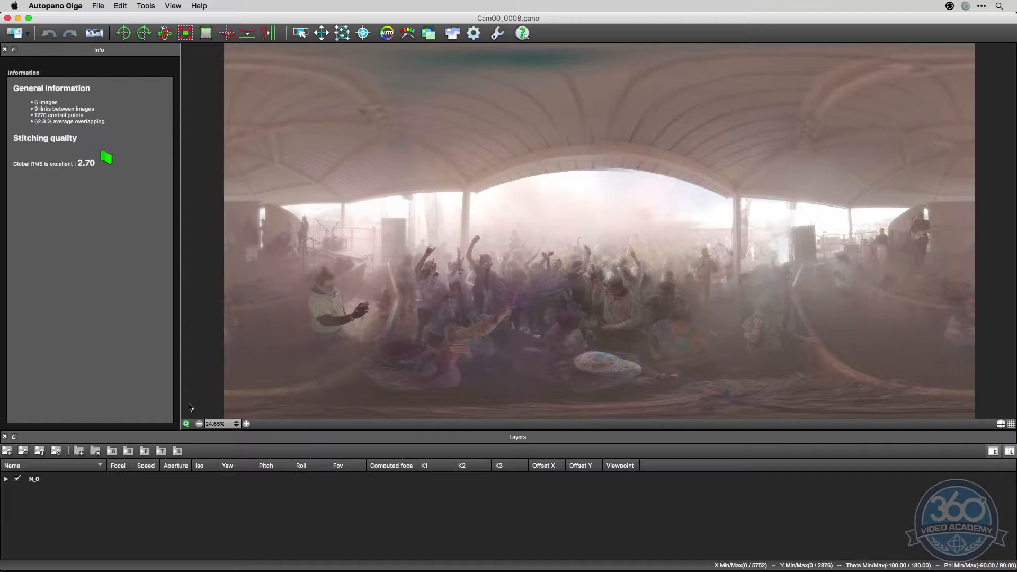
left_click(186, 423)
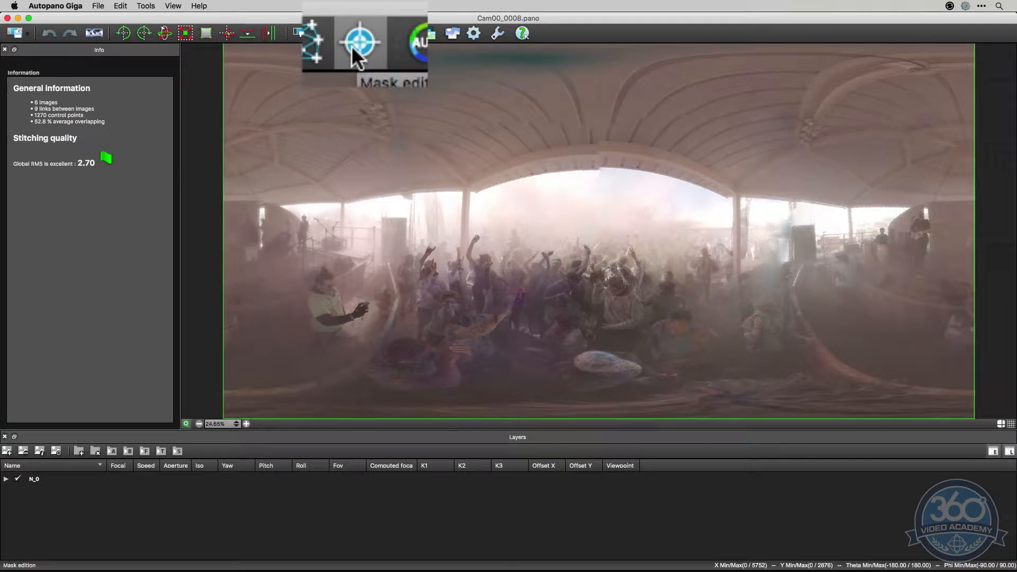
left_click(374, 55)
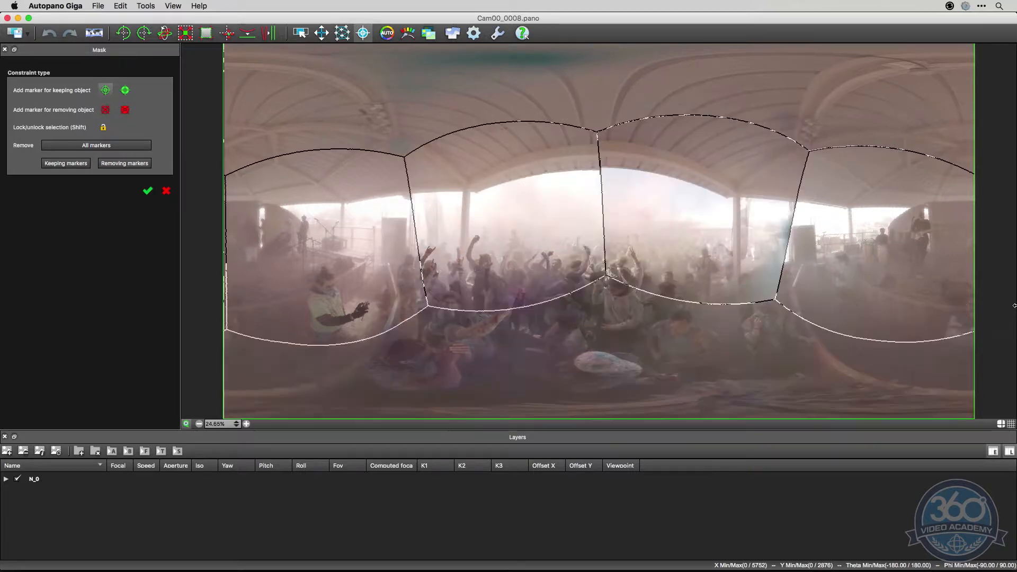
Place three keeping markers along the metal railing, keeping its lower part from the bottom camera and its upper end from the back camera
scroll(815, 323, "up", 5)
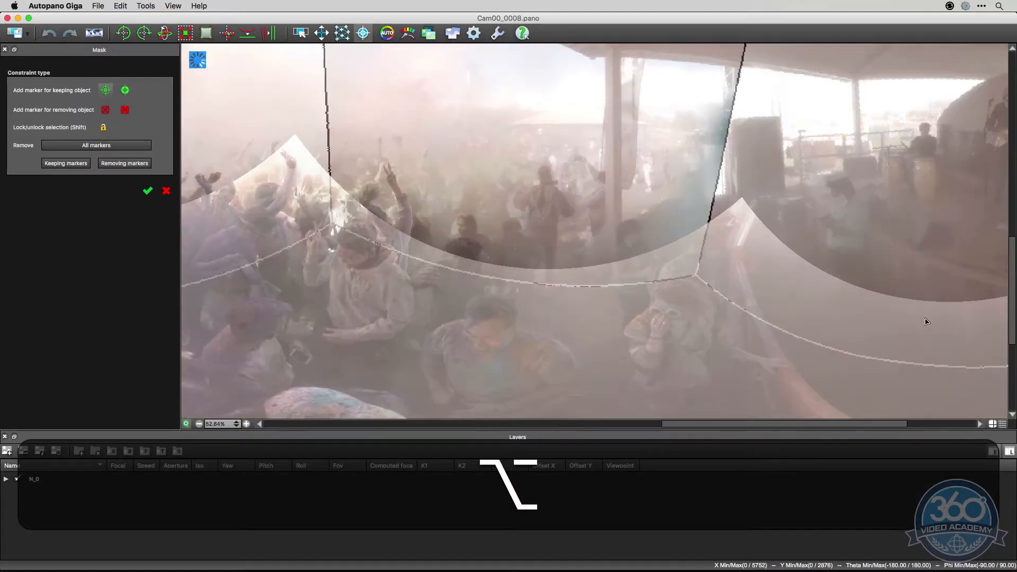
scroll(927, 322, "up", 2)
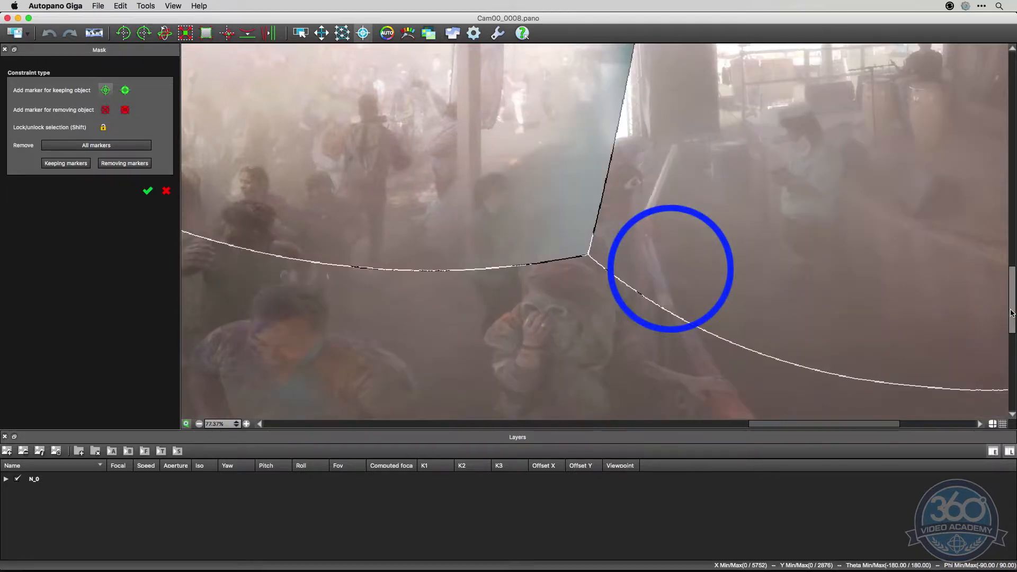
left_click_drag(1012, 310, 1012, 325)
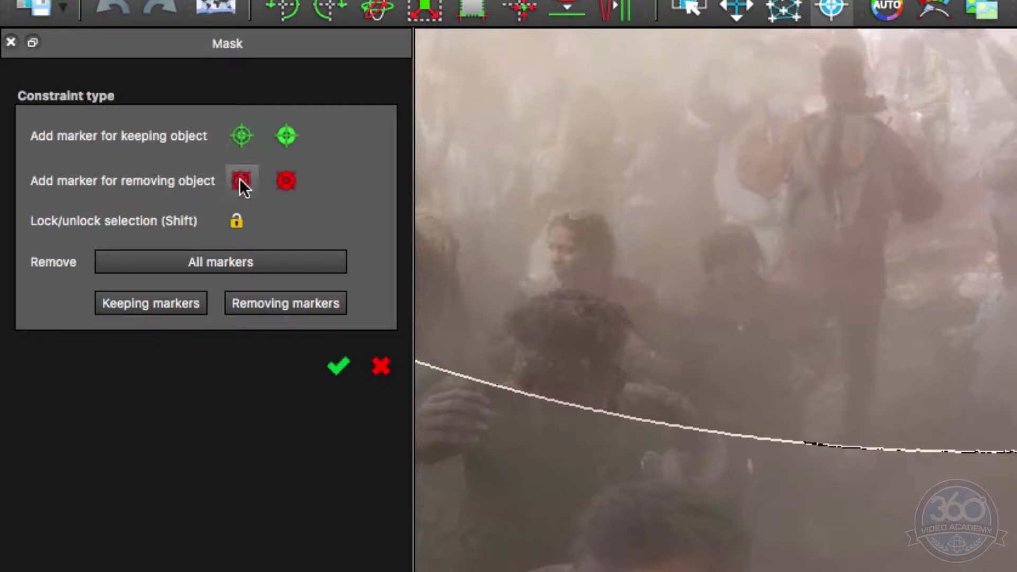
left_click(242, 134)
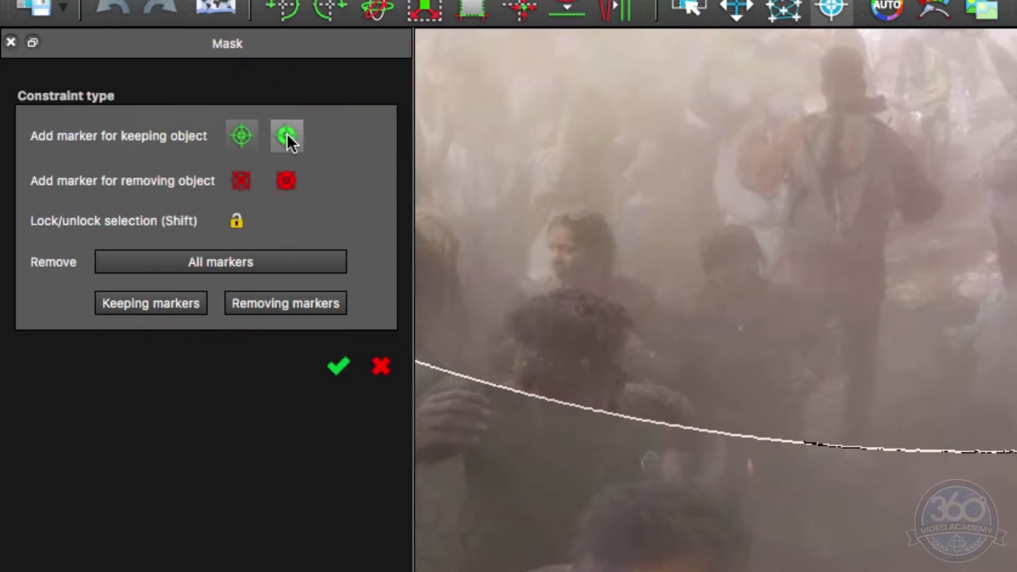
left_click(282, 179)
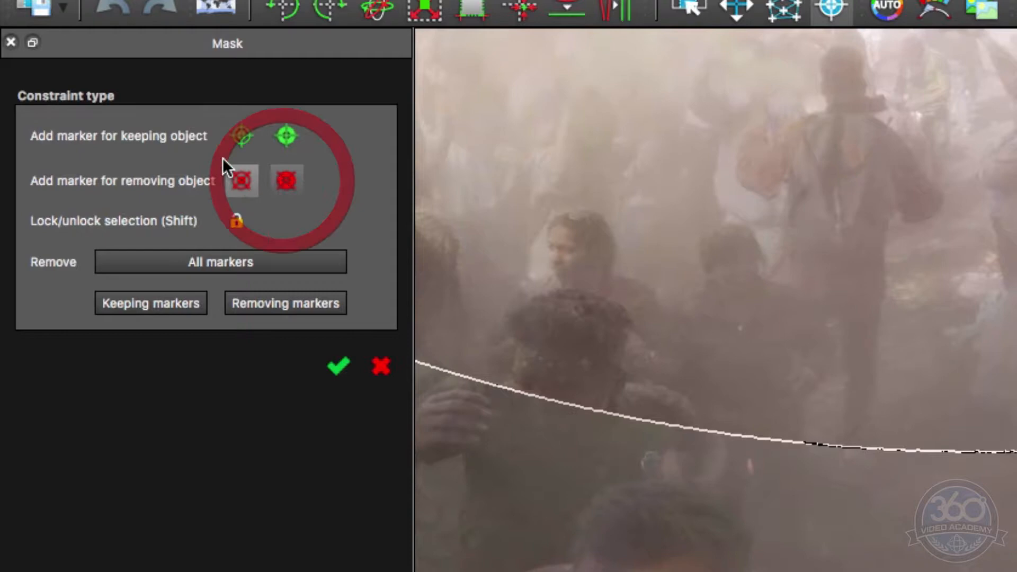
left_click(238, 130)
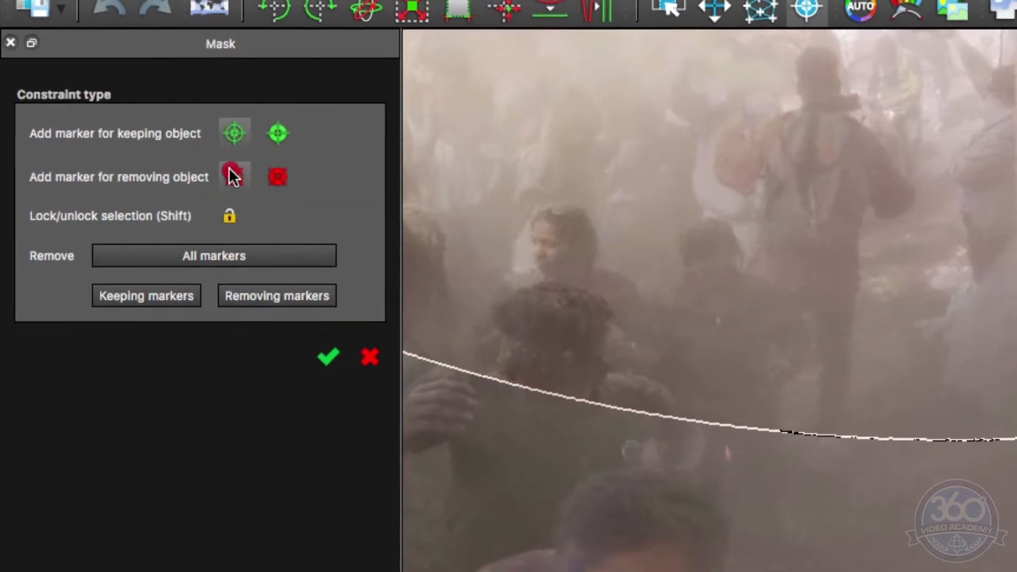
left_click(241, 135)
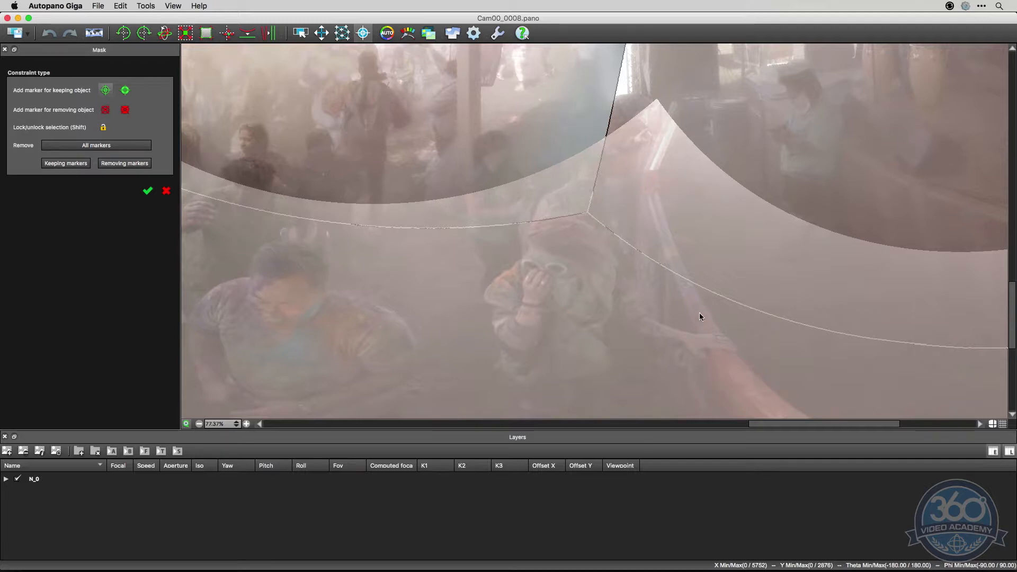
left_click(678, 262)
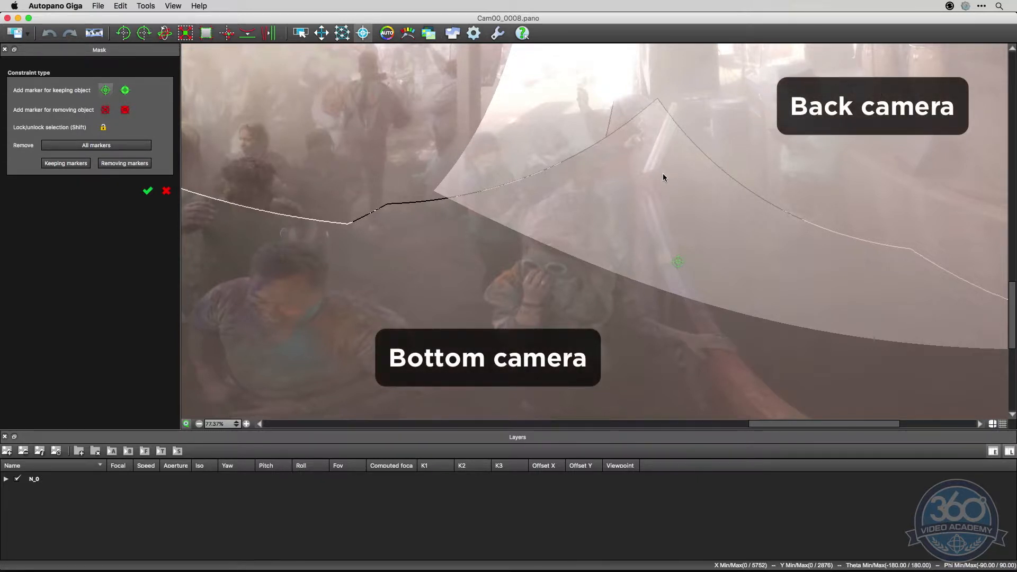
left_click(646, 178)
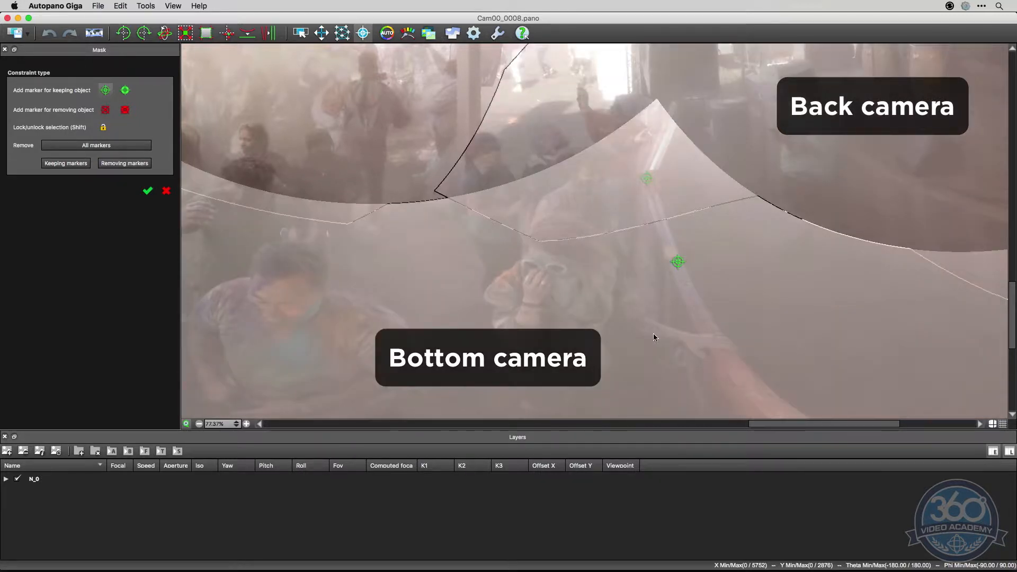
left_click(650, 190)
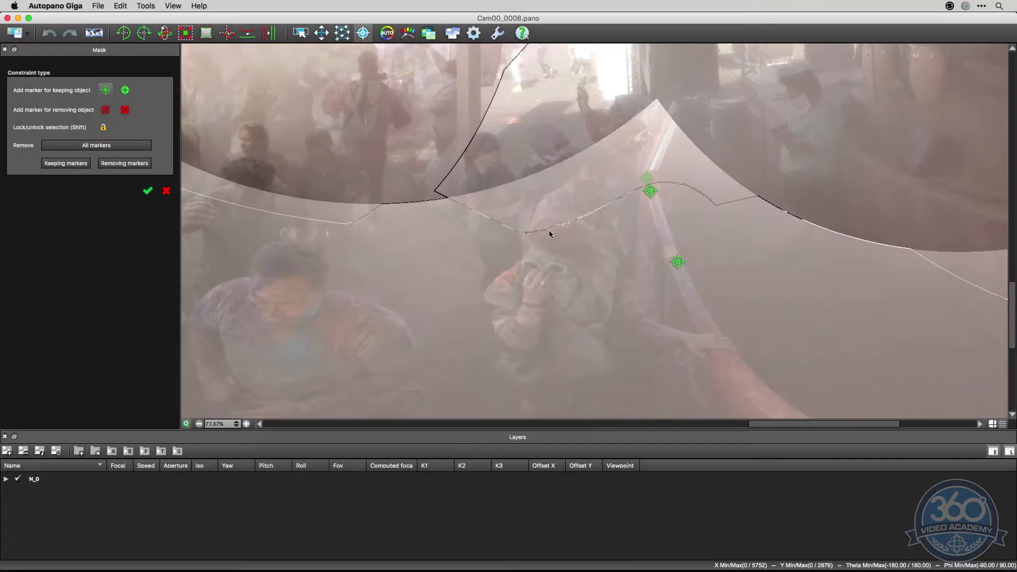
Add keeping markers around the hooded person beside the railing and remove the misplaced marker near the overlap's peak
left_click(566, 187)
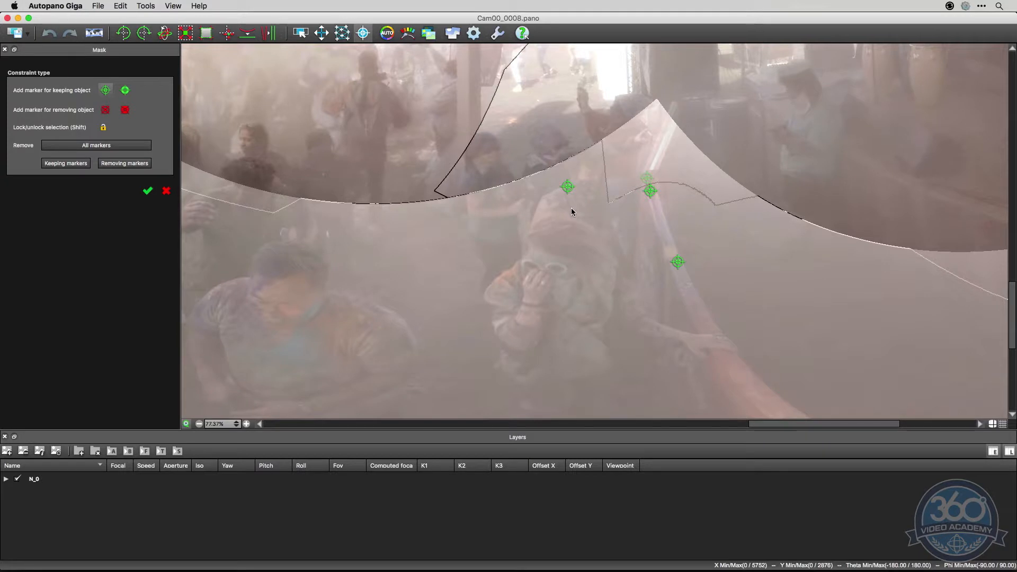
left_click(619, 178)
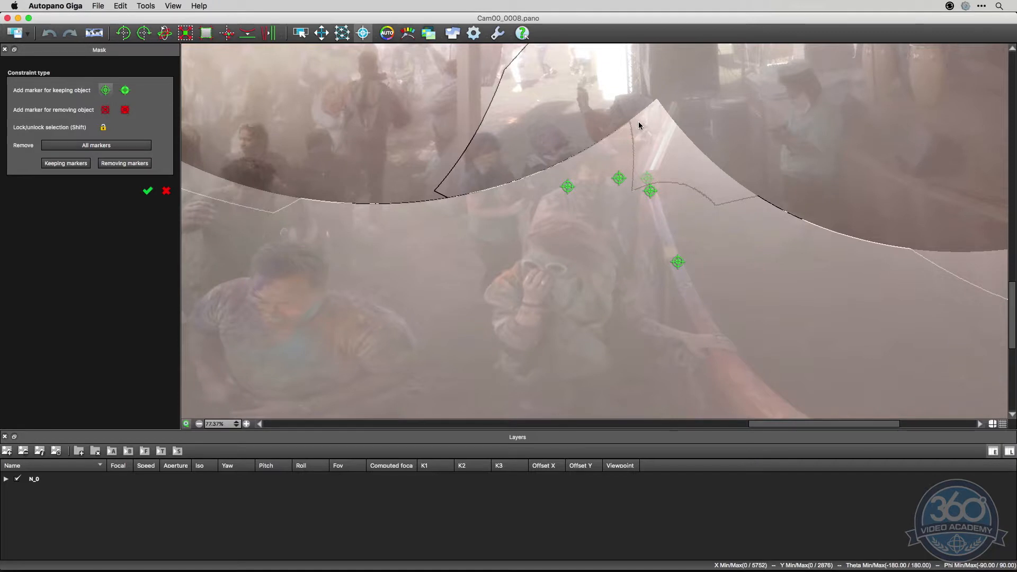
left_click(638, 122)
left_click_drag(638, 124, 637, 132)
right_click(637, 132)
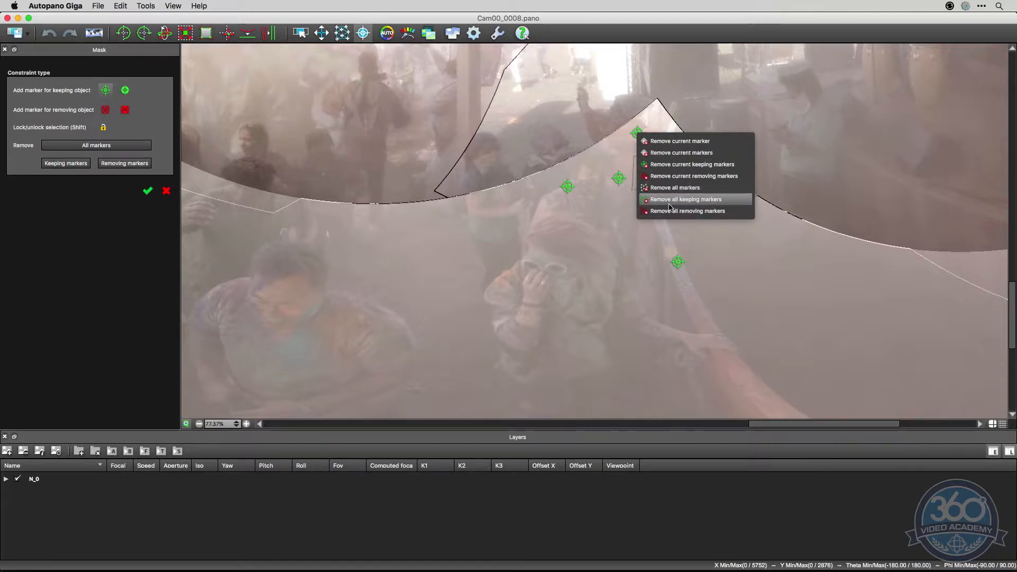
left_click(676, 142)
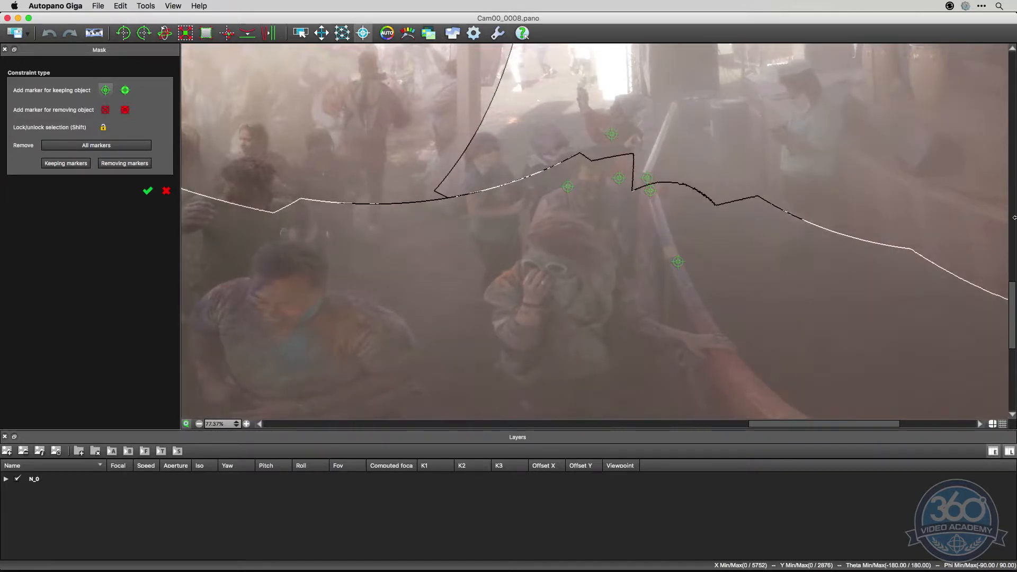
Save the mask edits and switch to Autopano Video Pro to check the panorama preview
scroll(516, 267, "down", 3)
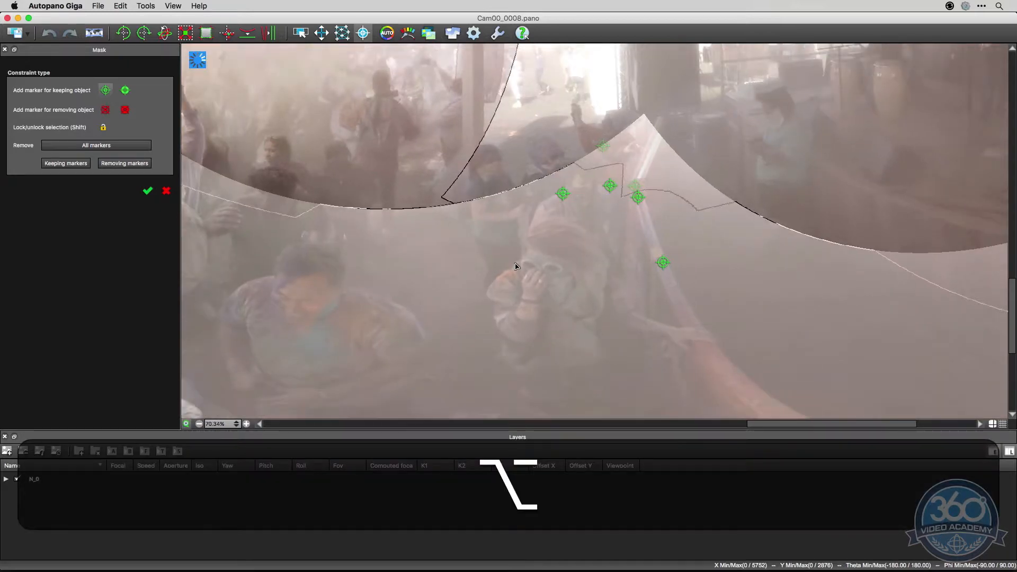
scroll(516, 265, "down", 5)
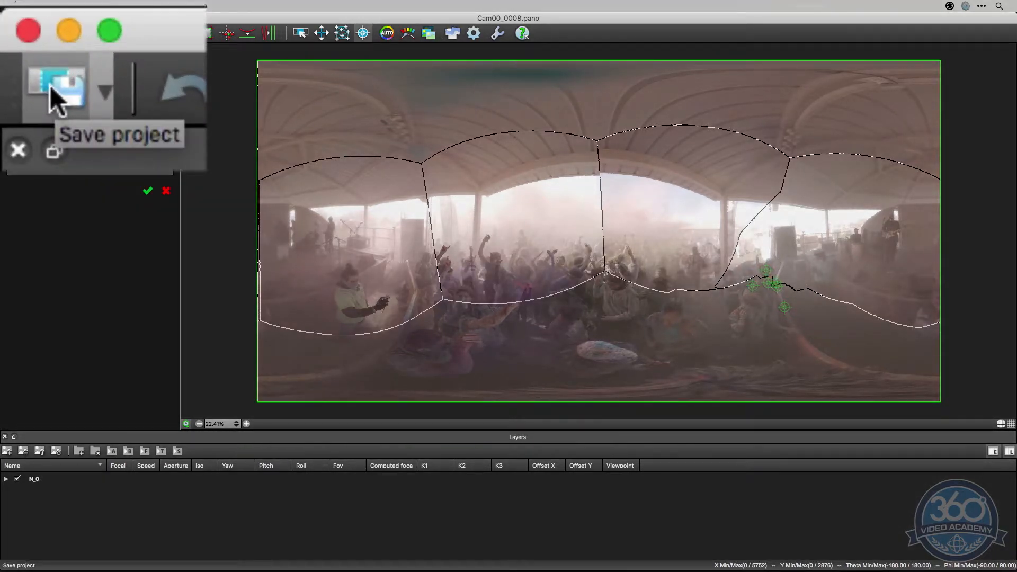
key("super+h")
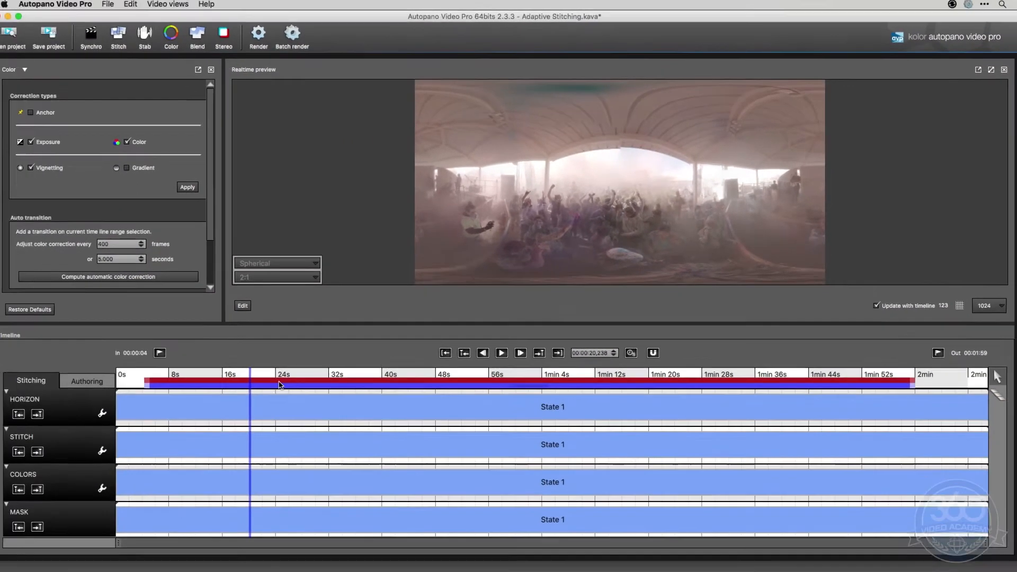
Return to Autopano Giga and place three keeping markers in the crowd between the tent post and the hooded person to reroute the seams
key("super+Tab")
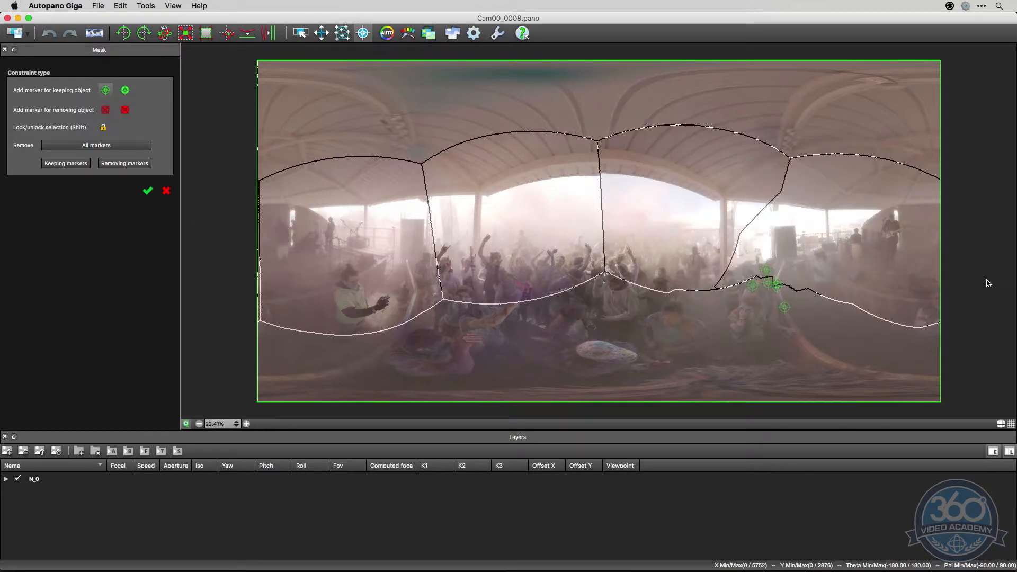
key("alt")
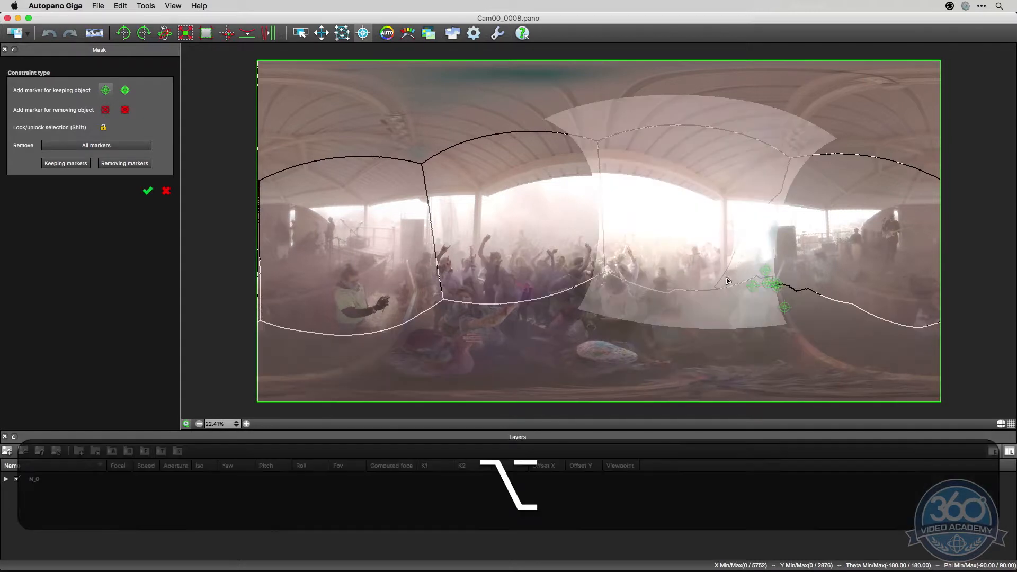
scroll(778, 281, "up", 3)
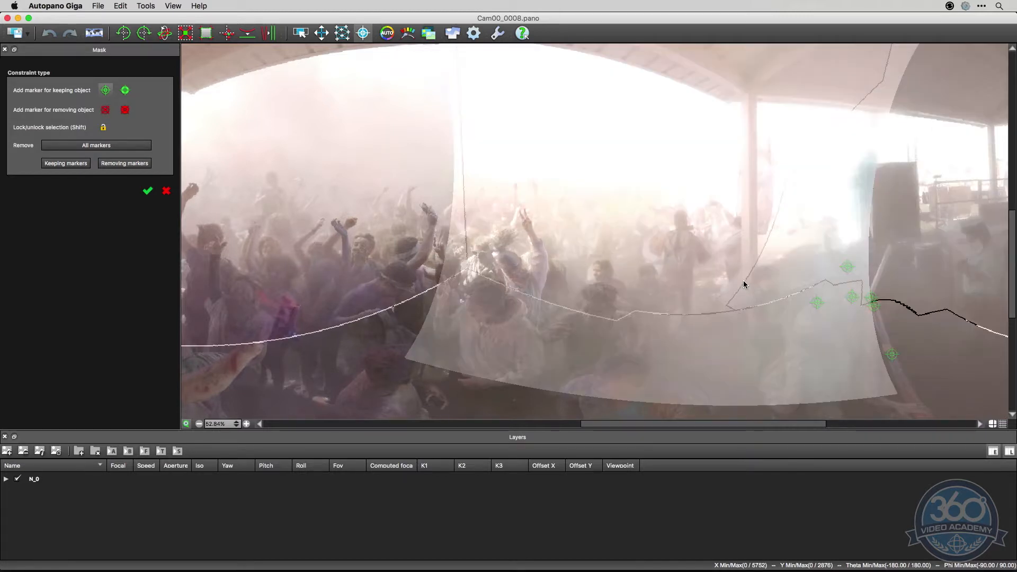
left_click(750, 290)
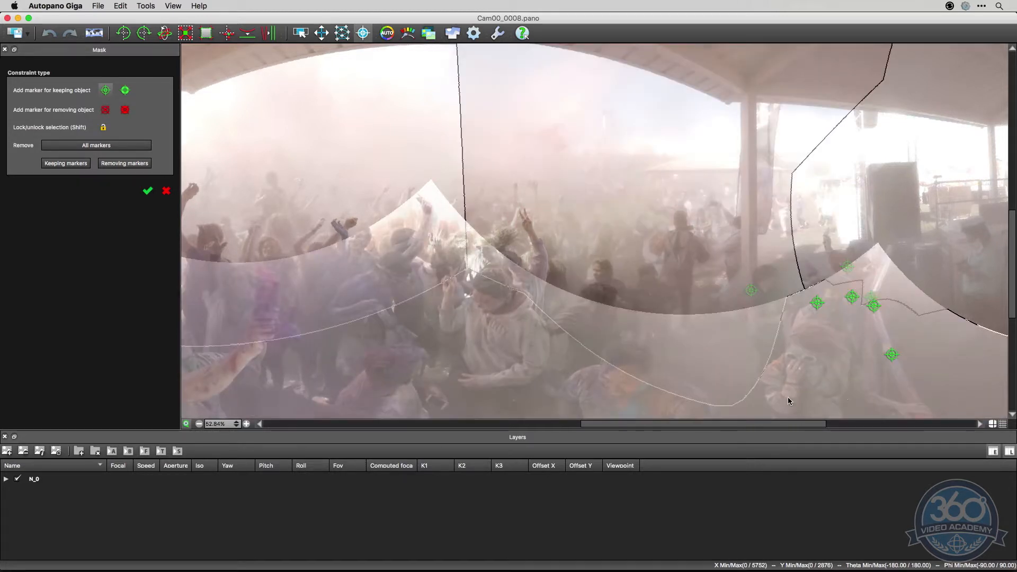
left_click(678, 355)
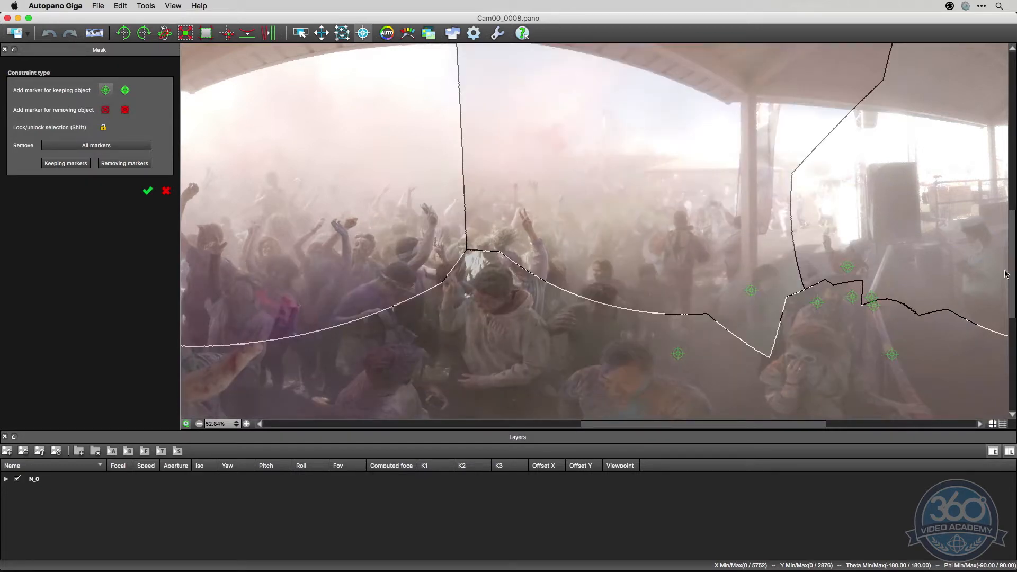
left_click(758, 340)
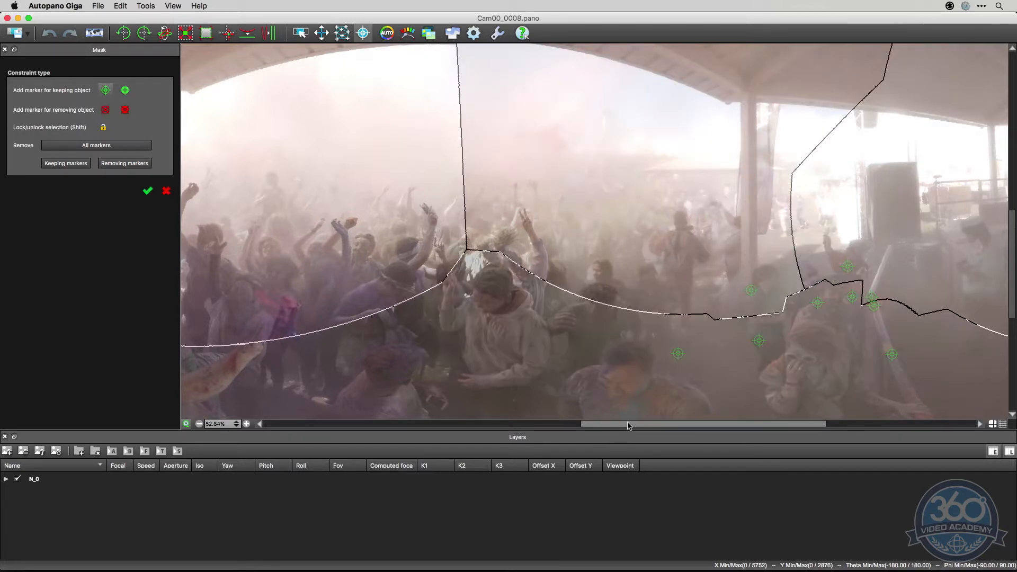
Place keeping markers on the black speaker and on the crowd beside the railing, plus one from the stage camera at the railing's stage side
left_click_drag(612, 426, 399, 426)
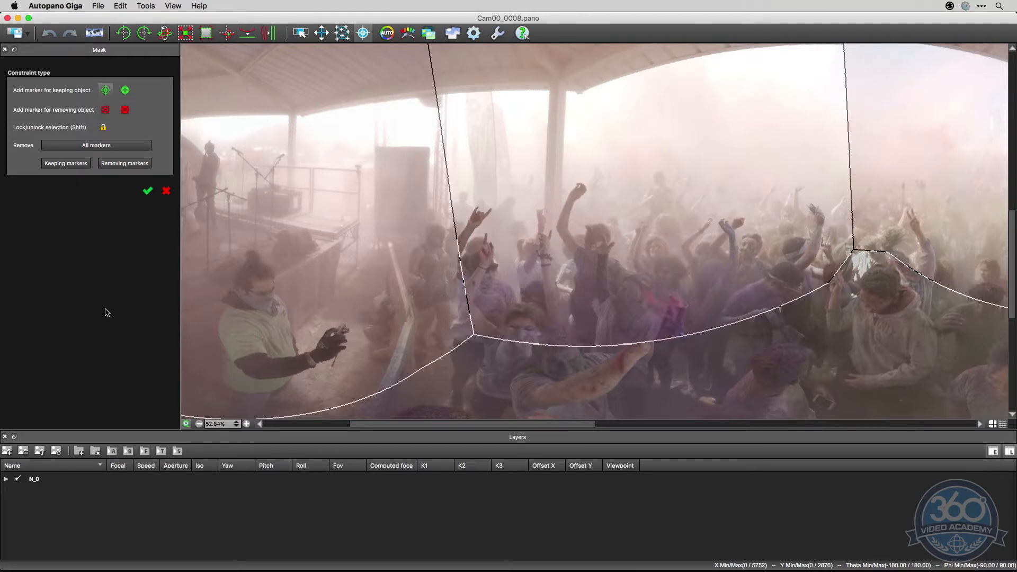
left_click_drag(358, 424, 308, 423)
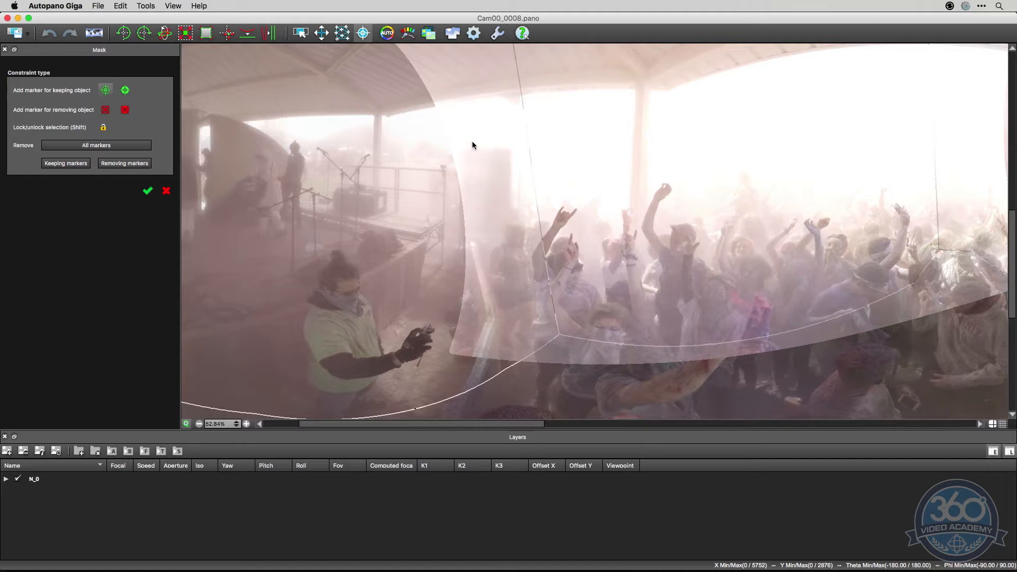
left_click(516, 308)
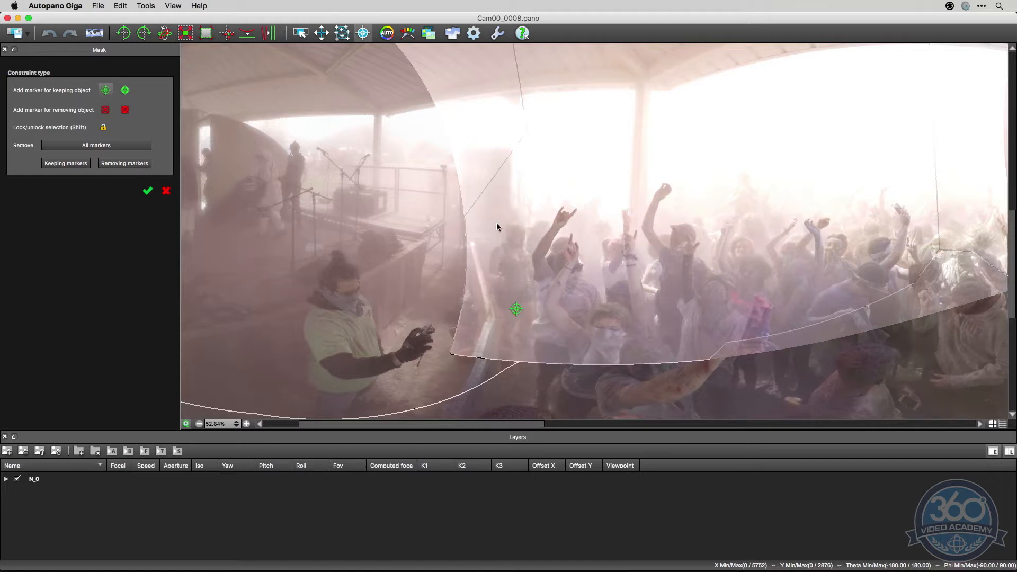
left_click(483, 170)
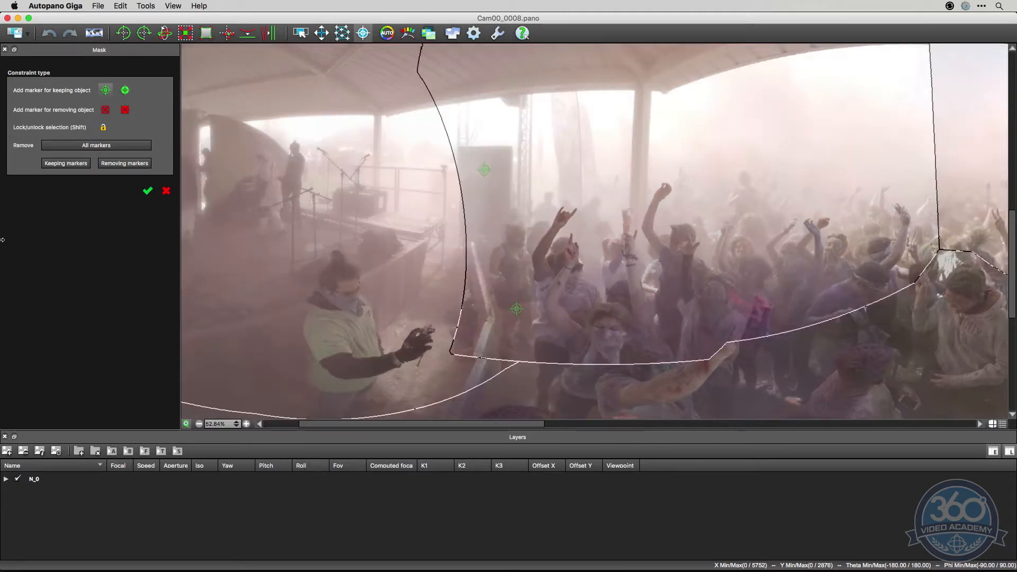
left_click(462, 335)
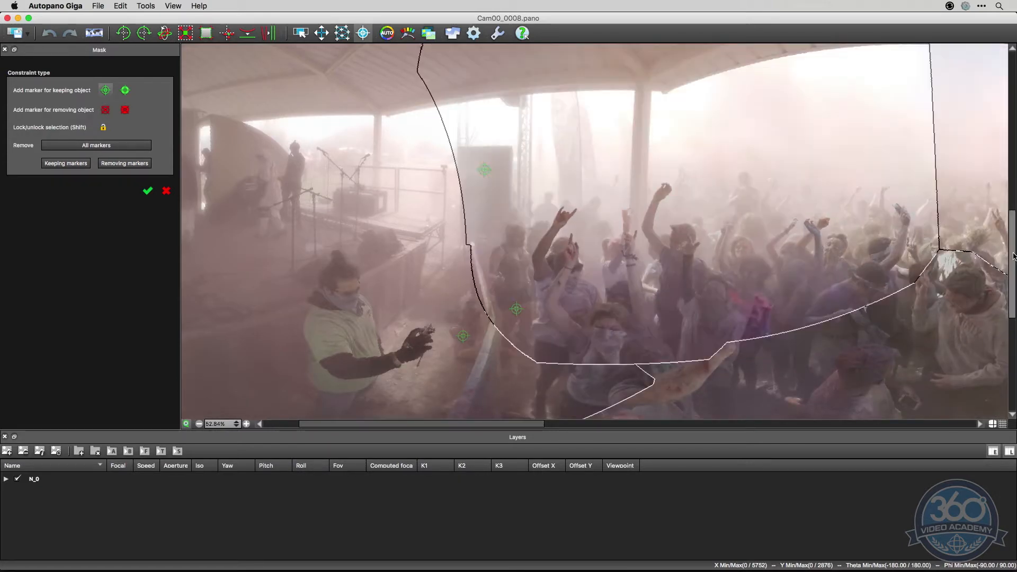
Place a bottom-camera keeping marker on the ground beside the railing's lower end and a crowd-camera one just above it
left_click_drag(1010, 259, 1011, 320)
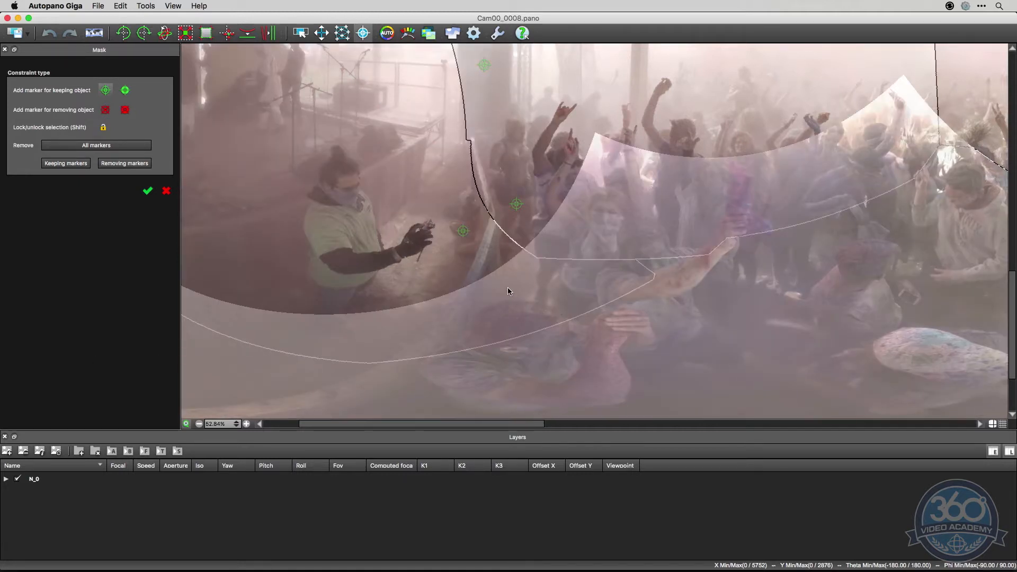
left_click(508, 289)
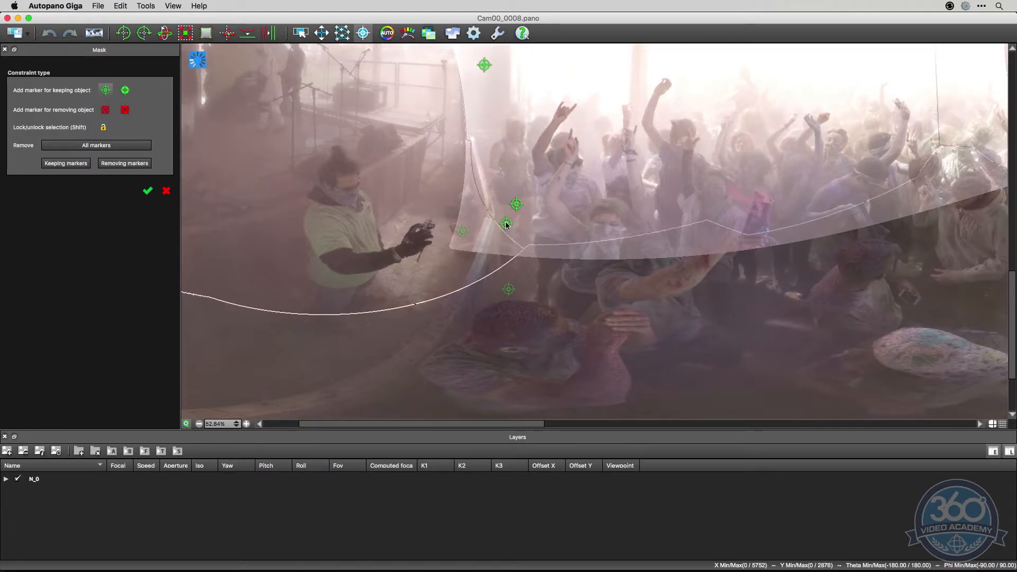
left_click(505, 223)
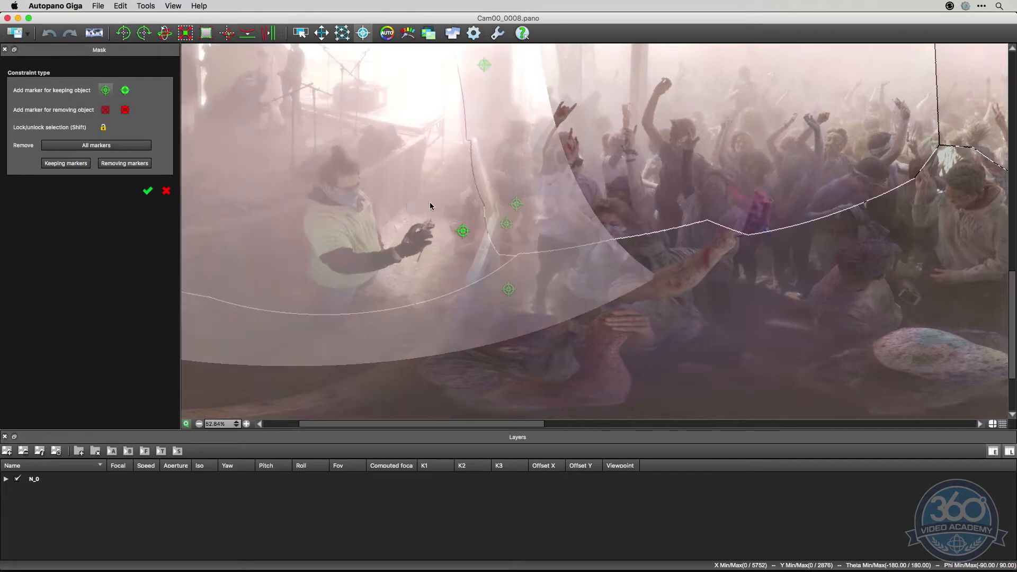
Move the stage-camera marker onto the railing's lower part, remove the misplaced marker beside it, and reposition the crowd-camera marker higher up
left_click_drag(461, 230, 487, 229)
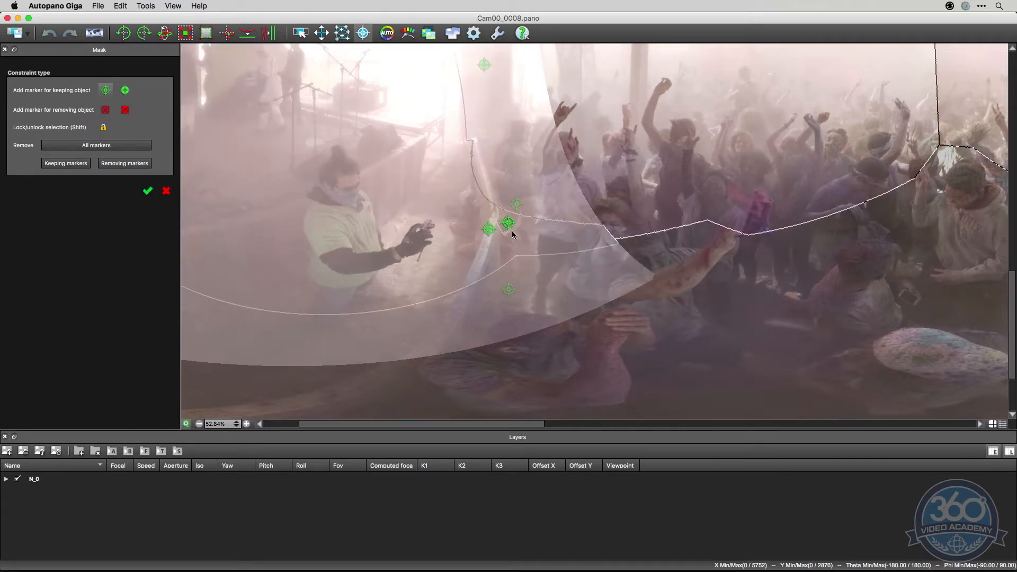
right_click(508, 225)
left_click(541, 232)
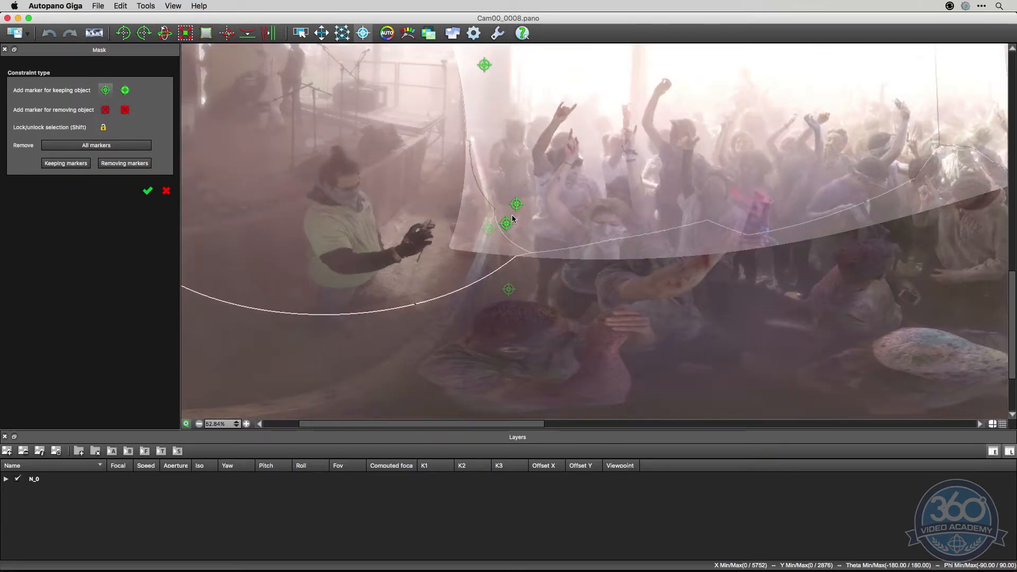
left_click_drag(506, 224, 518, 189)
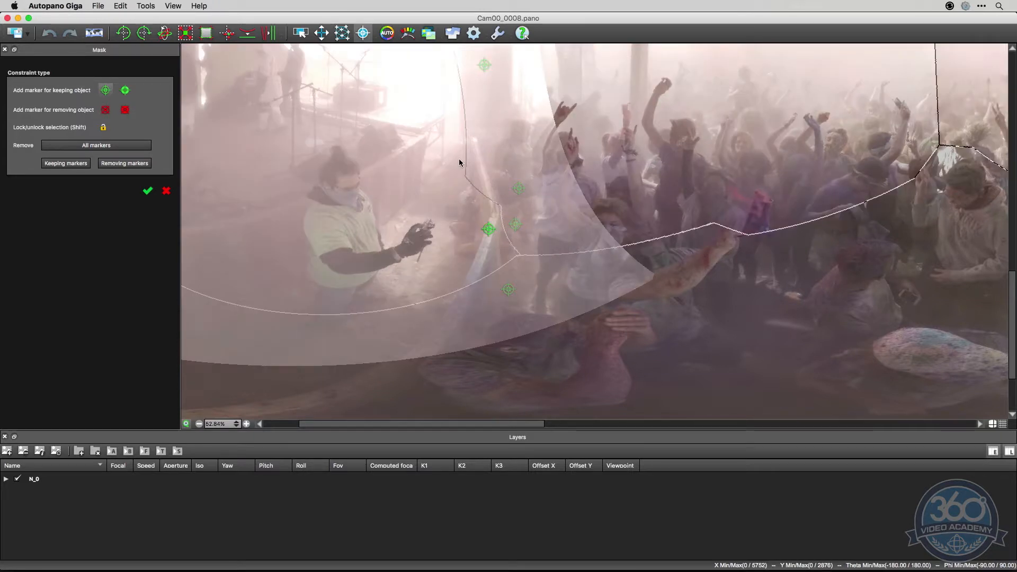
Add keeping markers along both sides of the railing's upper part, from the stage camera and the crowd camera
left_click(460, 160)
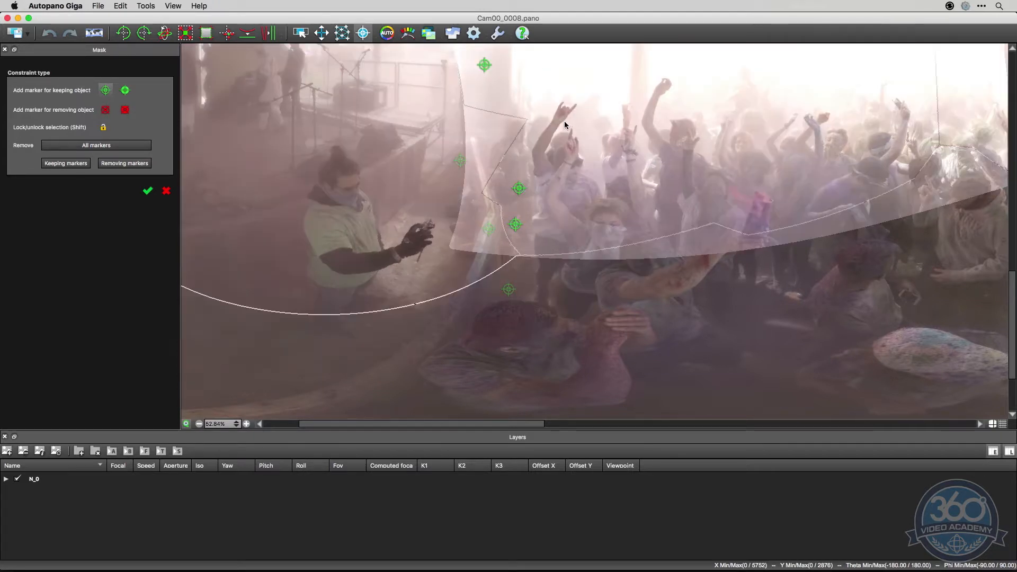
left_click(497, 149)
left_click_drag(518, 188, 469, 197)
left_click(460, 197)
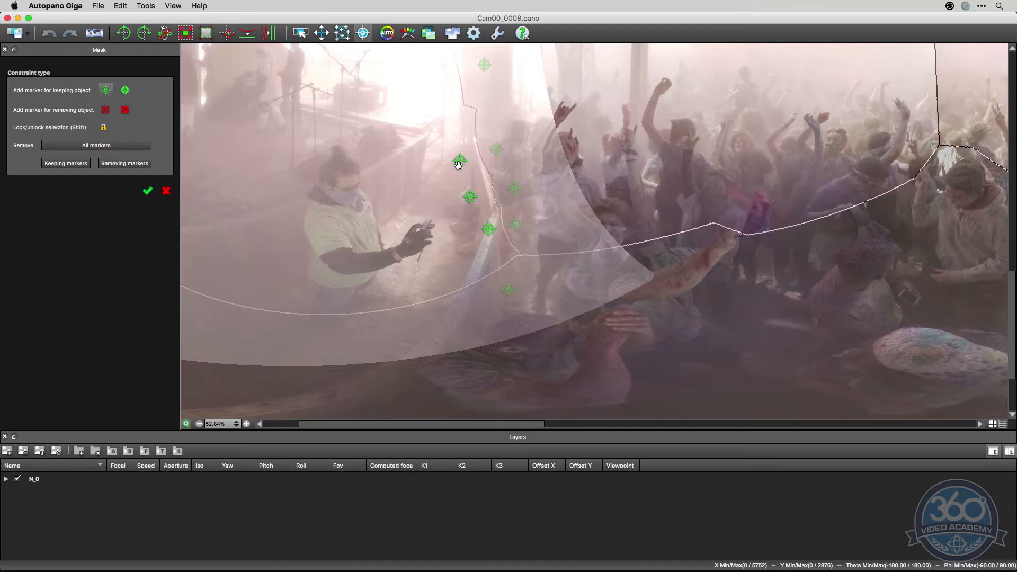
Fine-tune the railing's upper markers and add another crowd-camera keeping marker between the two on its crowd side
left_click_drag(460, 160, 461, 160)
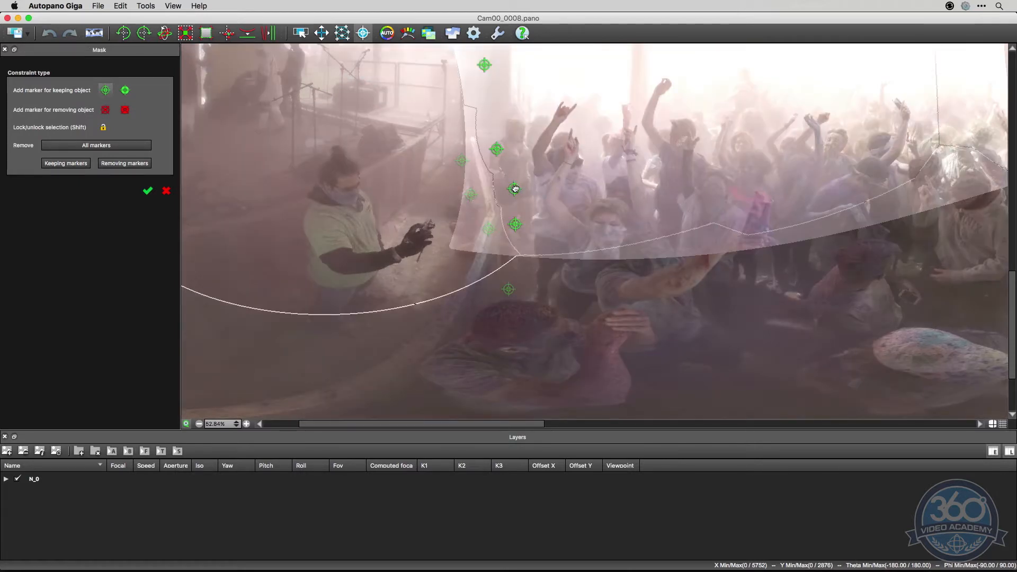
left_click_drag(515, 189, 518, 188)
left_click(507, 171)
left_click_drag(508, 169, 512, 165)
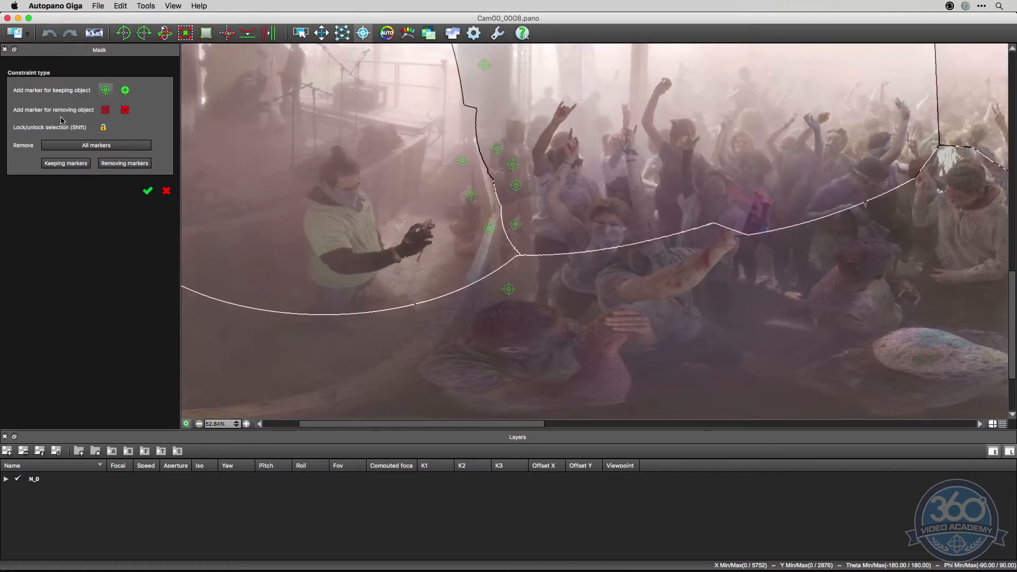
Switch to Autopano Video Pro, enlarge the preview, play the stitched video to check the seams, and return to Autopano Giga
key("super+h")
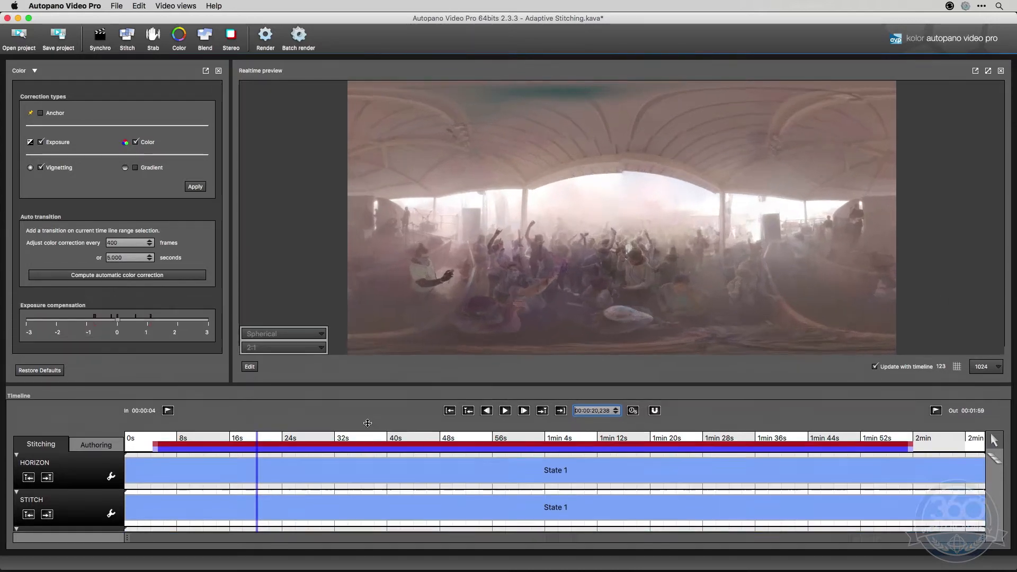
left_click_drag(365, 320, 365, 458)
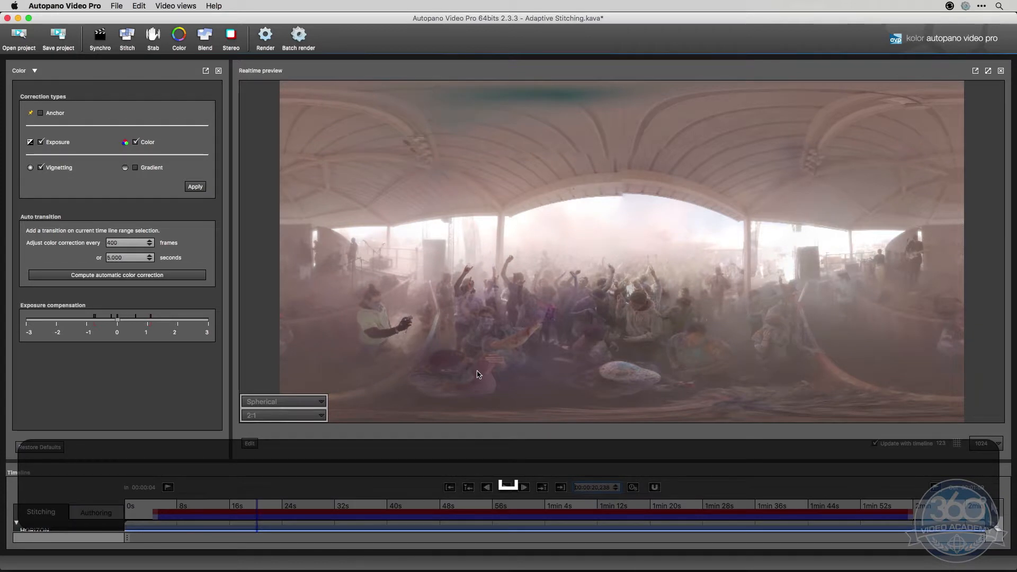
left_click(506, 487)
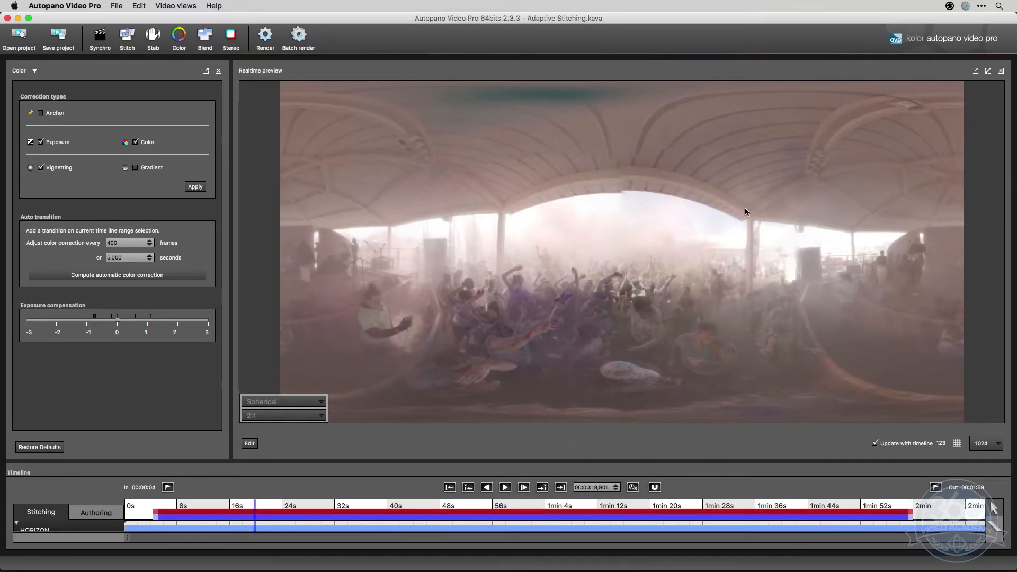
key("super+Tab")
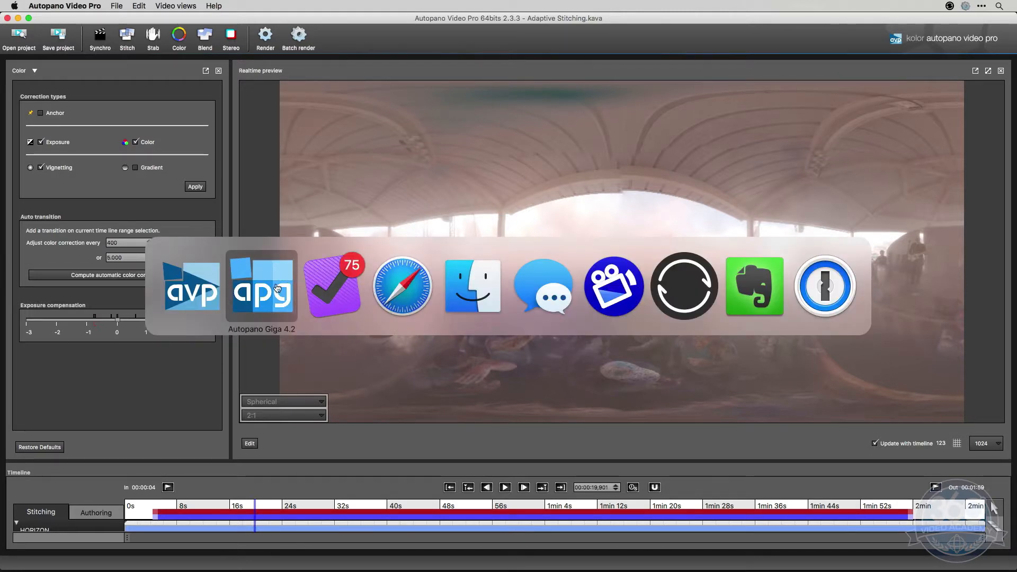
left_click(277, 287)
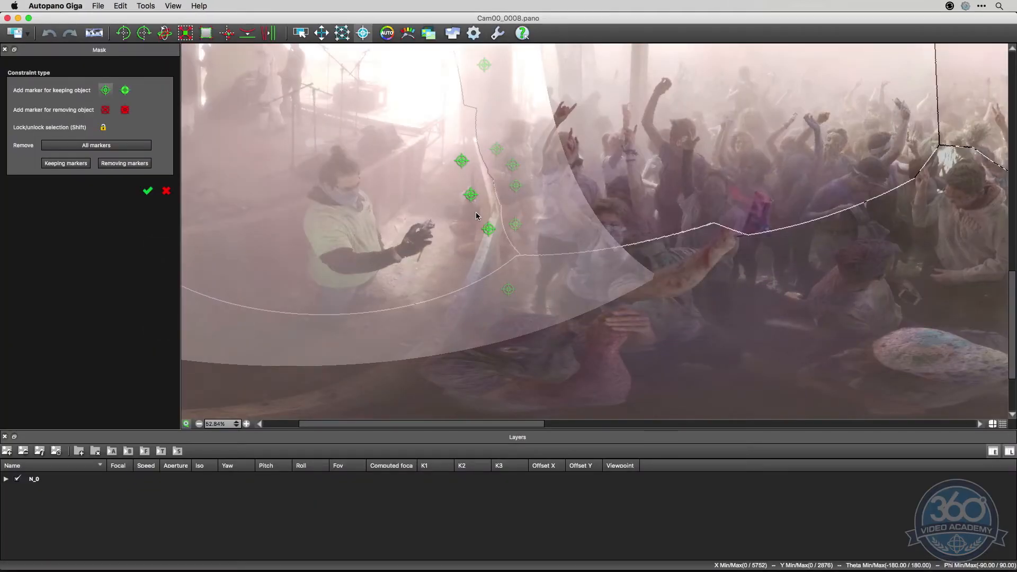
Try a removing marker on the bright patch beside the bowed man's head in the bottom camera's image, and delete it
left_click(105, 110)
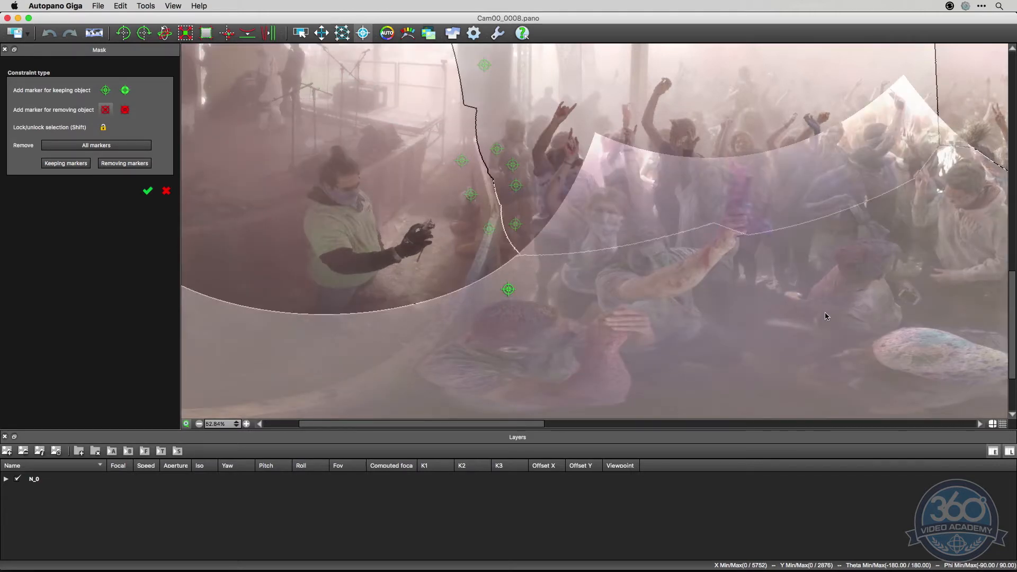
left_click_drag(531, 424, 714, 424)
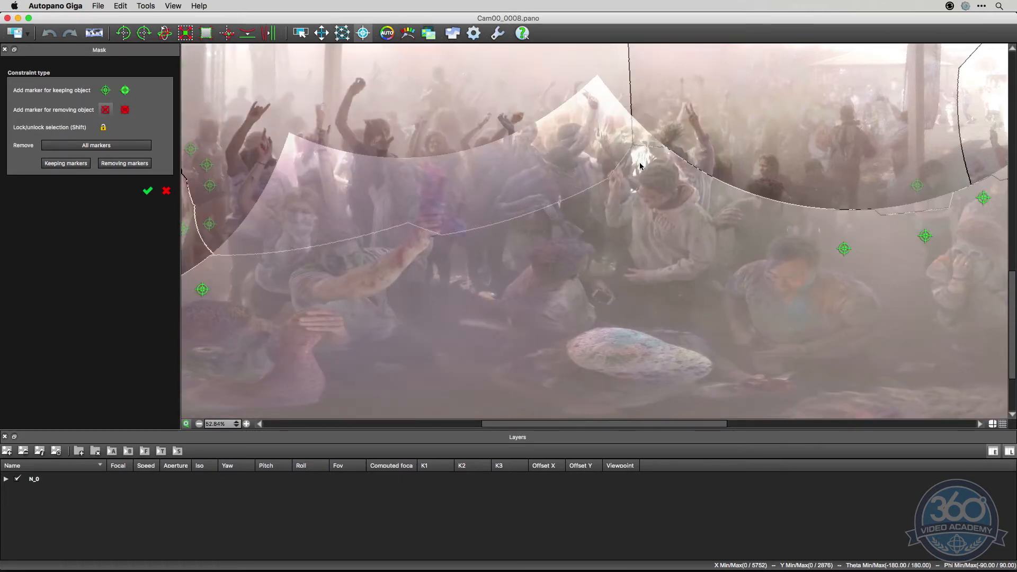
left_click(639, 164)
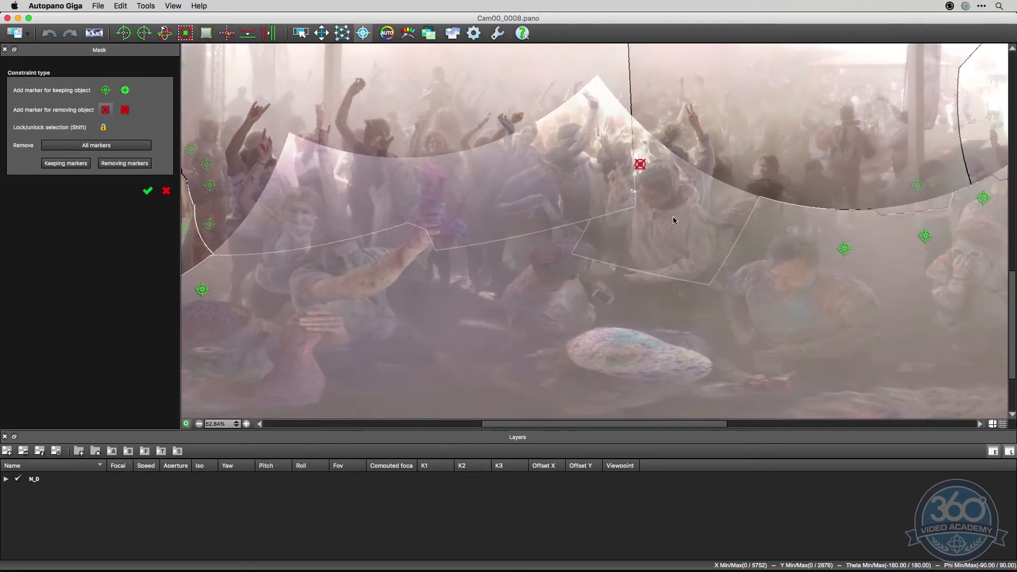
right_click(644, 165)
left_click(678, 171)
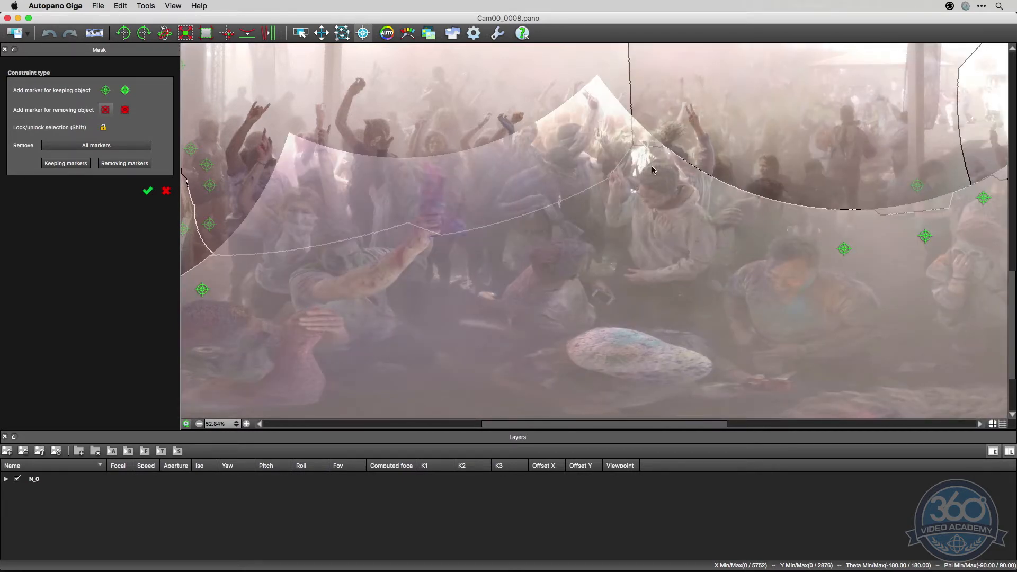
Show the whole panorama and place two top-camera keeping markers on the tent roof above the overlap peaks flanking the front opening
left_click_drag(636, 423, 850, 417)
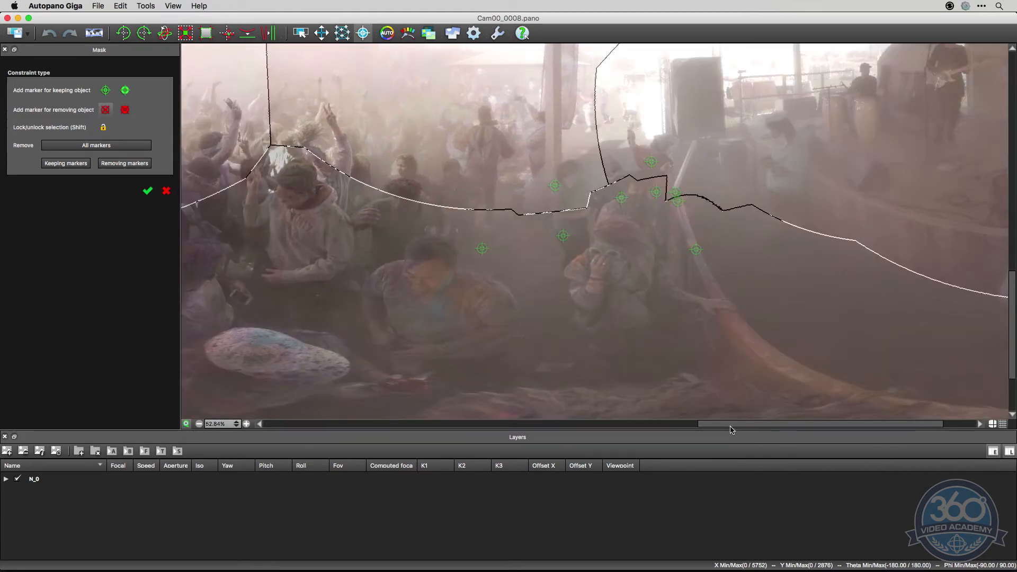
mouse_move(742, 425)
left_mouse_down()
mouse_move(775, 424)
mouse_move(281, 415)
mouse_move(455, 416)
left_mouse_up()
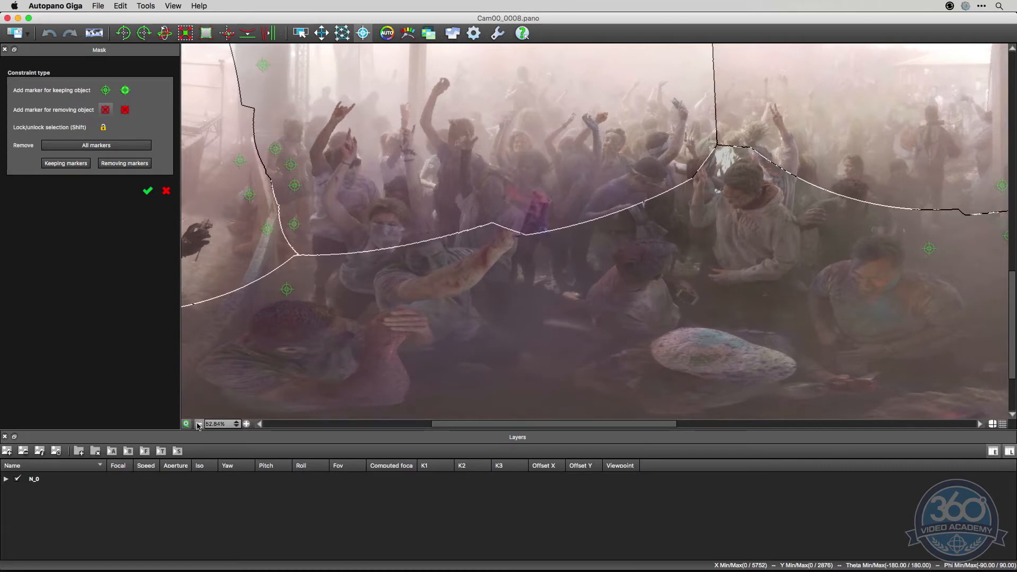
left_click(198, 423)
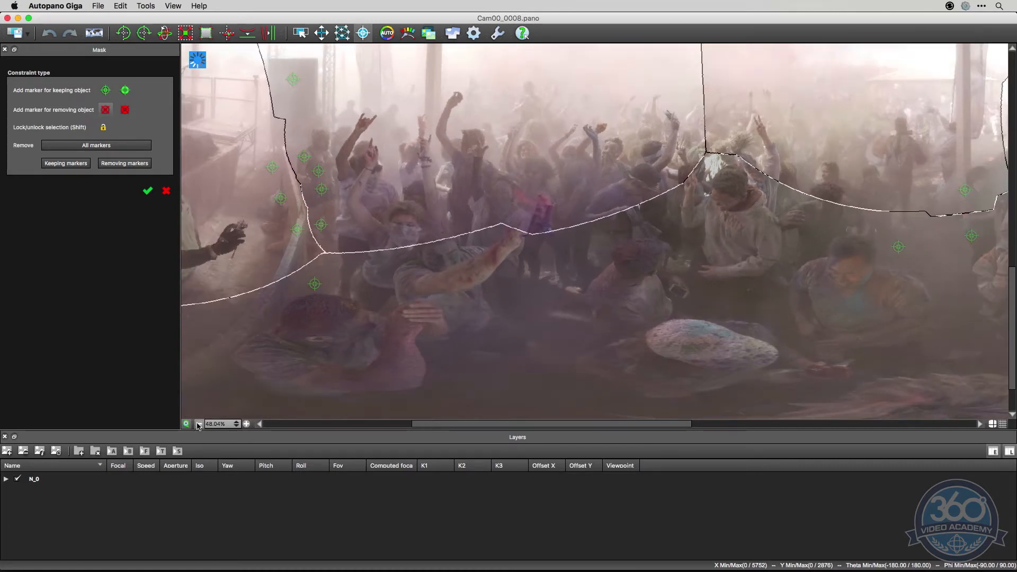
left_click(199, 423)
left_click(199, 424)
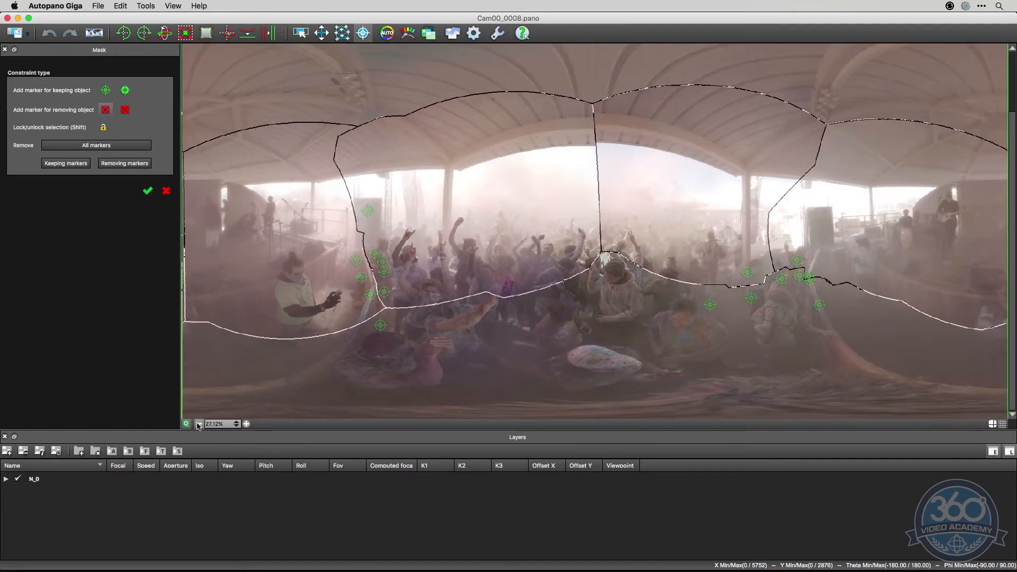
left_click(198, 423)
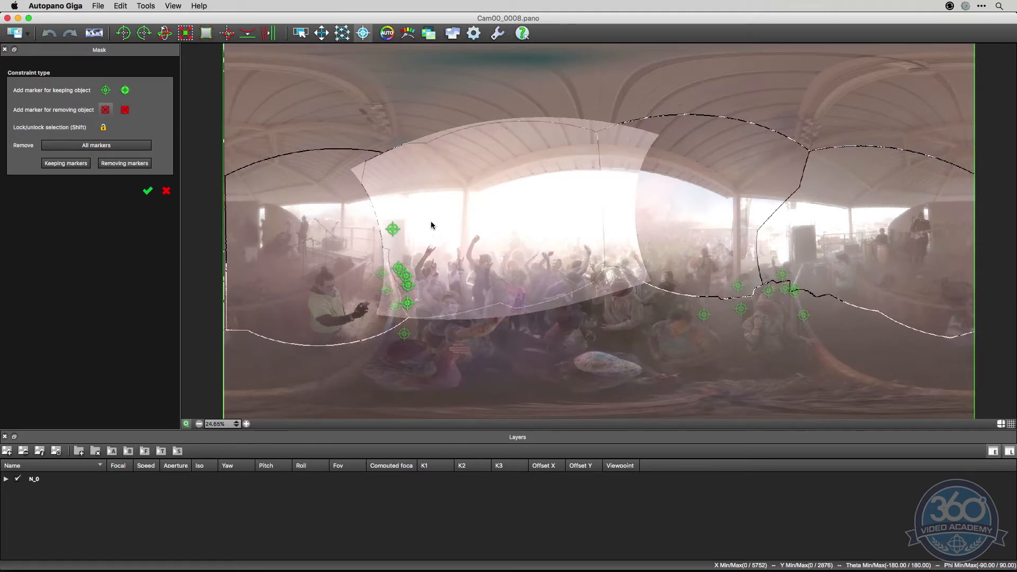
left_click(198, 424)
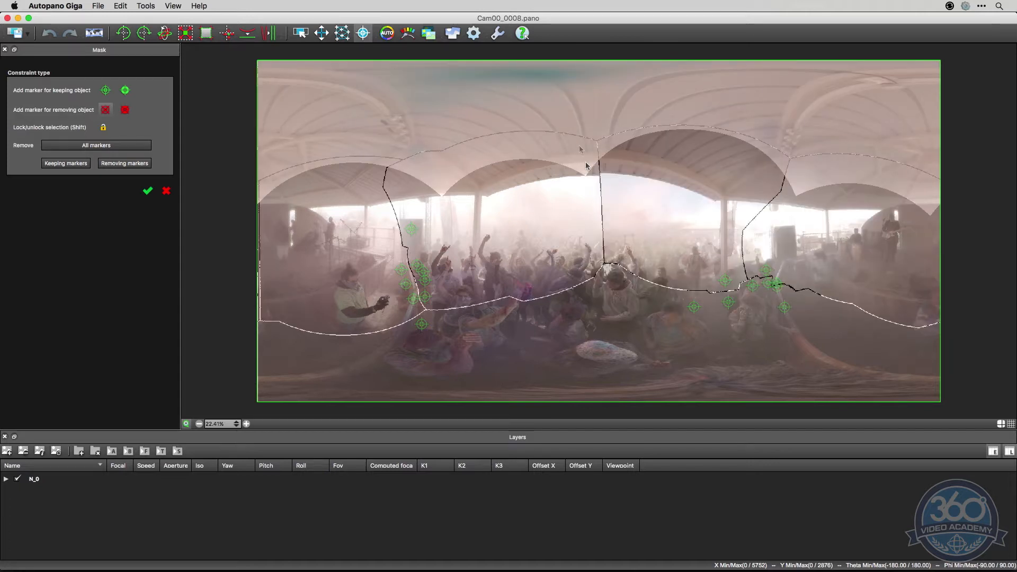
left_click(105, 93)
left_click(442, 178)
left_click(566, 145)
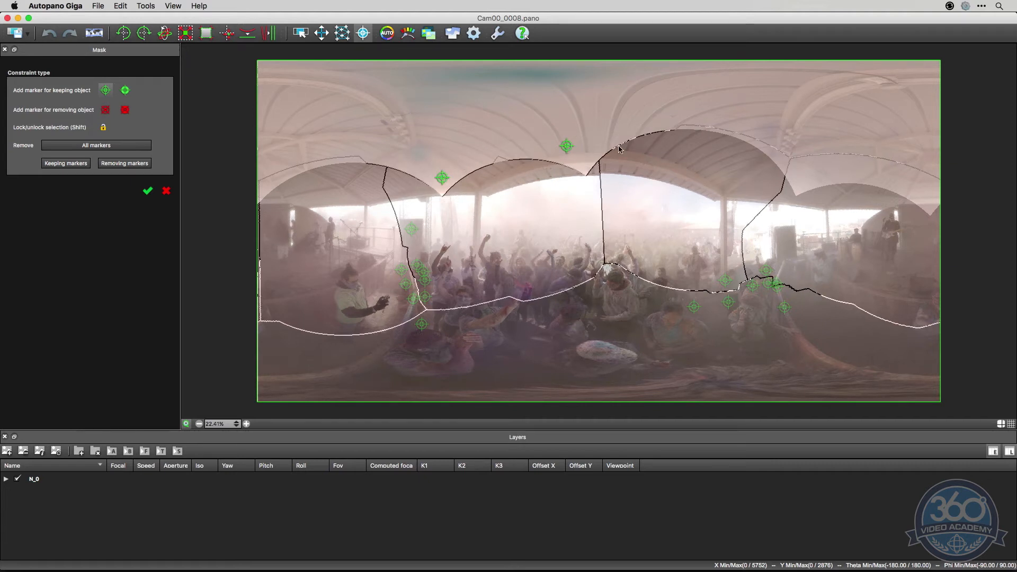
Place three top-camera keeping markers and one side-camera marker along the roof seam above the stage with the guitarist
left_click(794, 165)
left_click(906, 180)
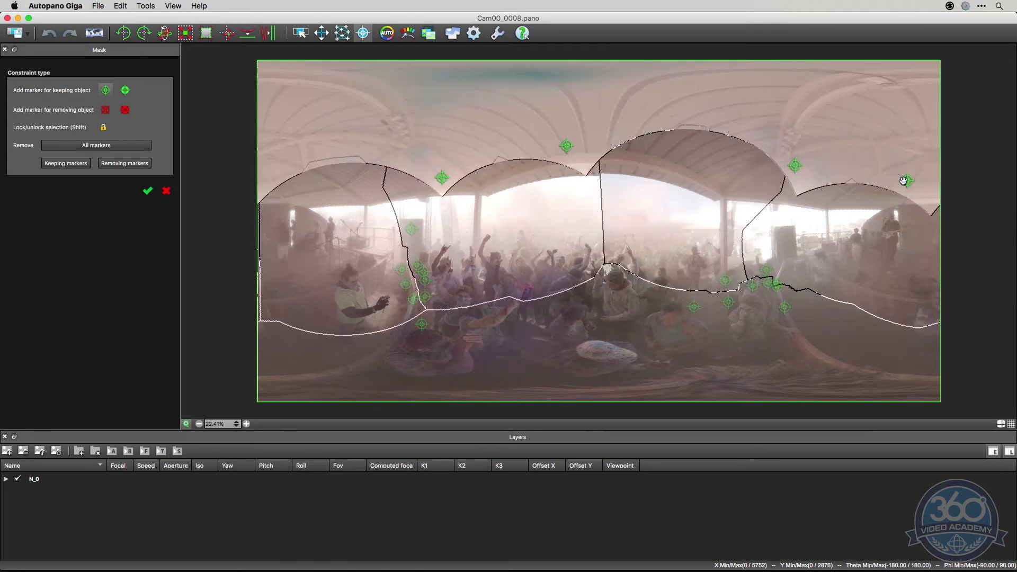
left_click(929, 206)
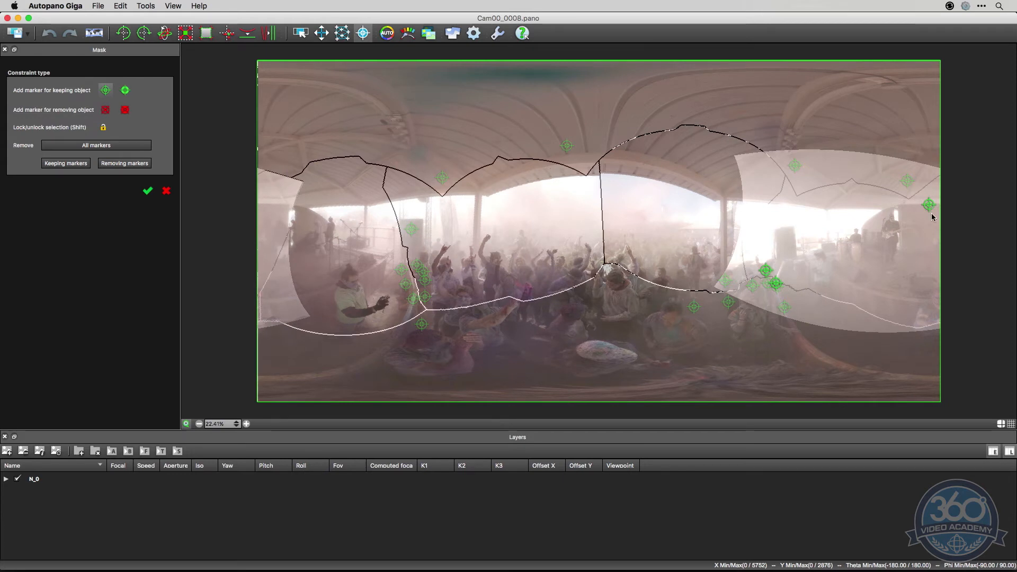
left_click(930, 189)
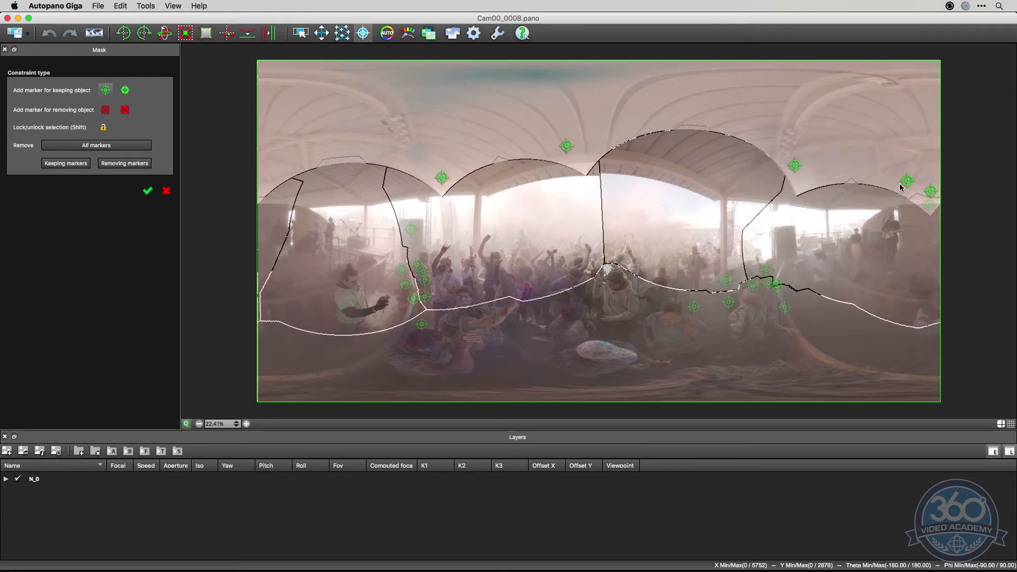
Add top-camera keeping markers on the roof above the two middle arches and shift the existing one between them slightly upward
left_click(691, 116)
left_click_drag(566, 144, 562, 140)
left_click_drag(490, 142, 493, 144)
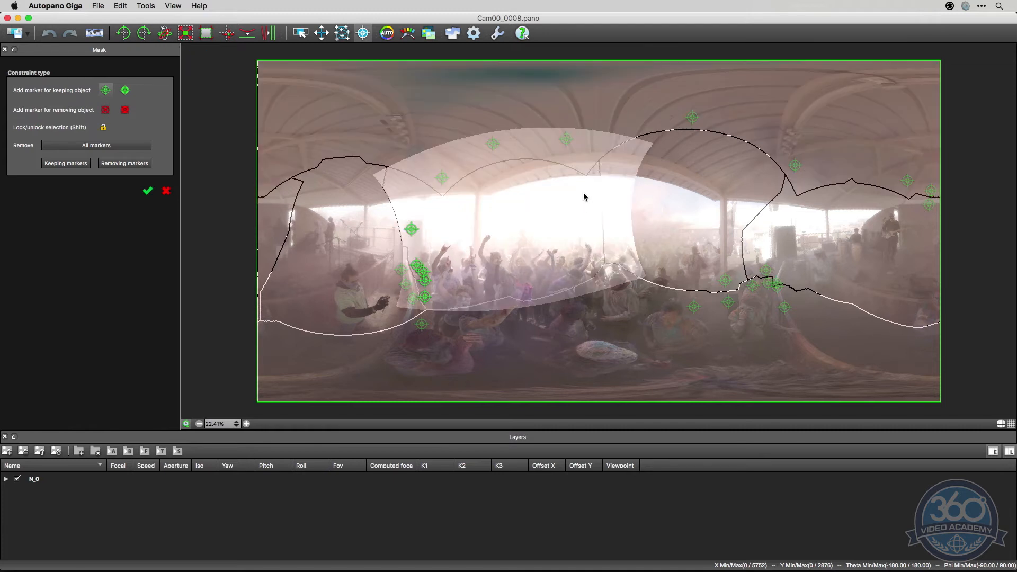
Place four keeping markers around the roof seam junction beside the front opening's centre, covering both adjacent side cameras and the top camera
left_click(583, 166)
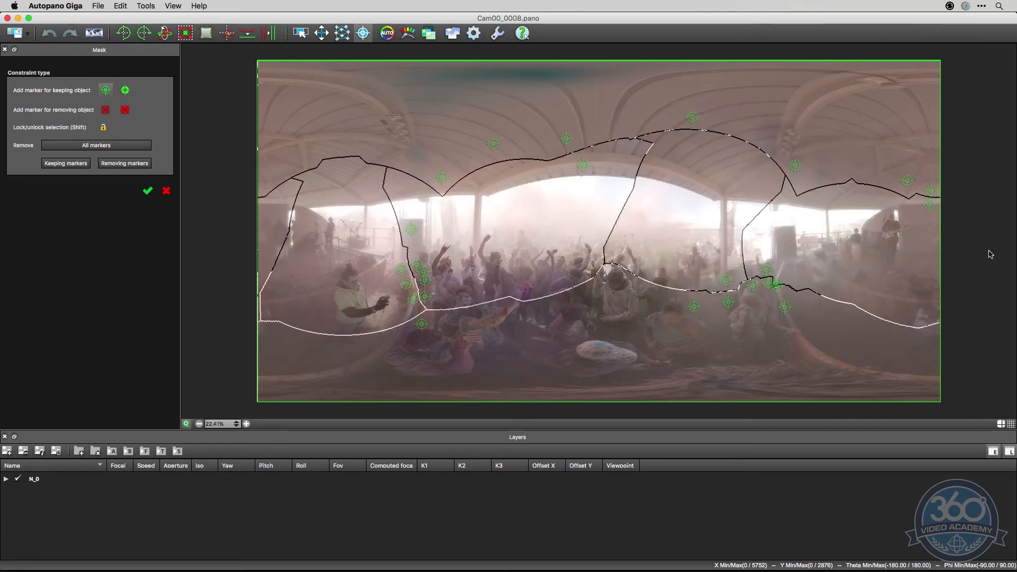
left_click(602, 166)
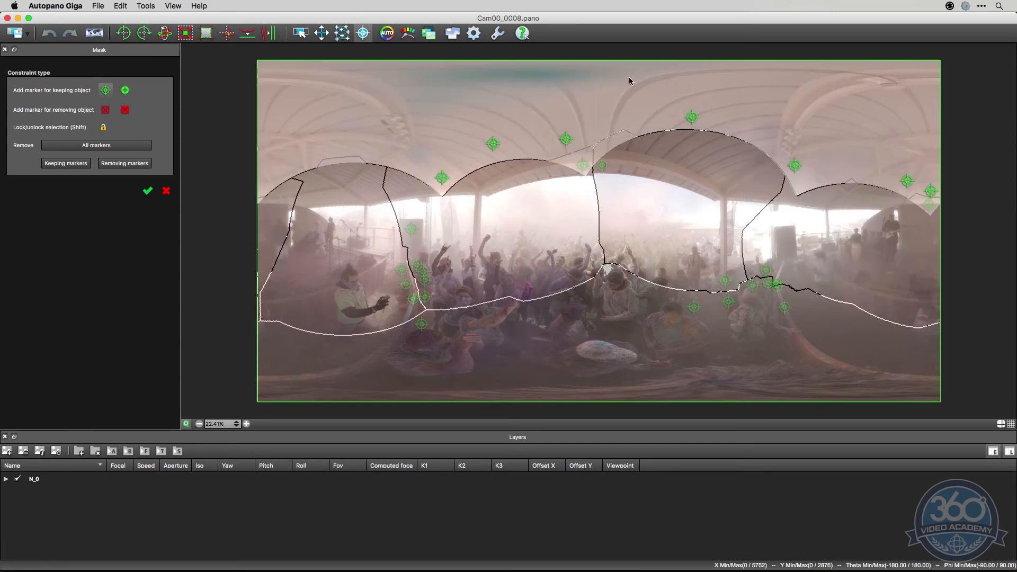
left_click(623, 132)
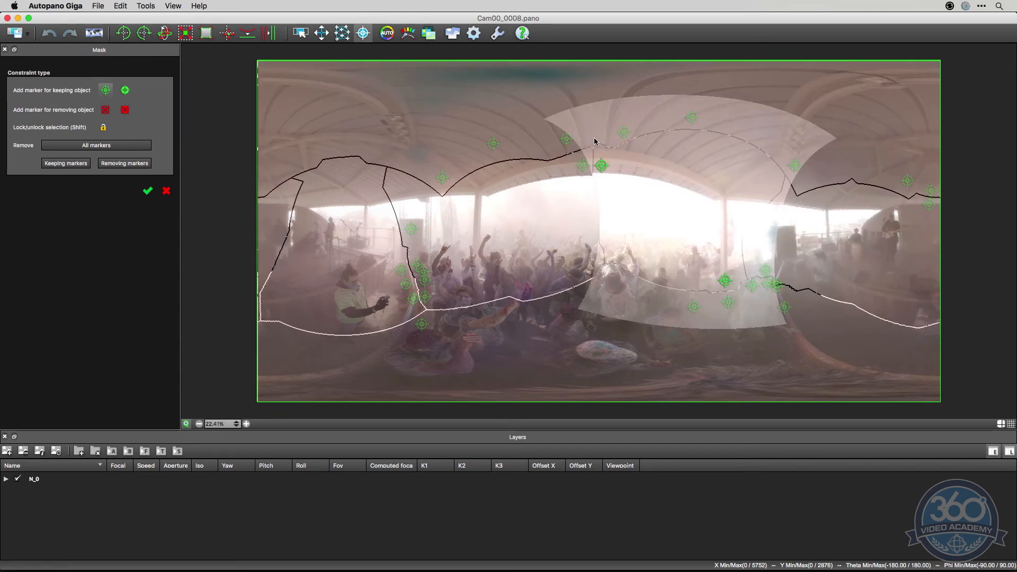
left_click(593, 140)
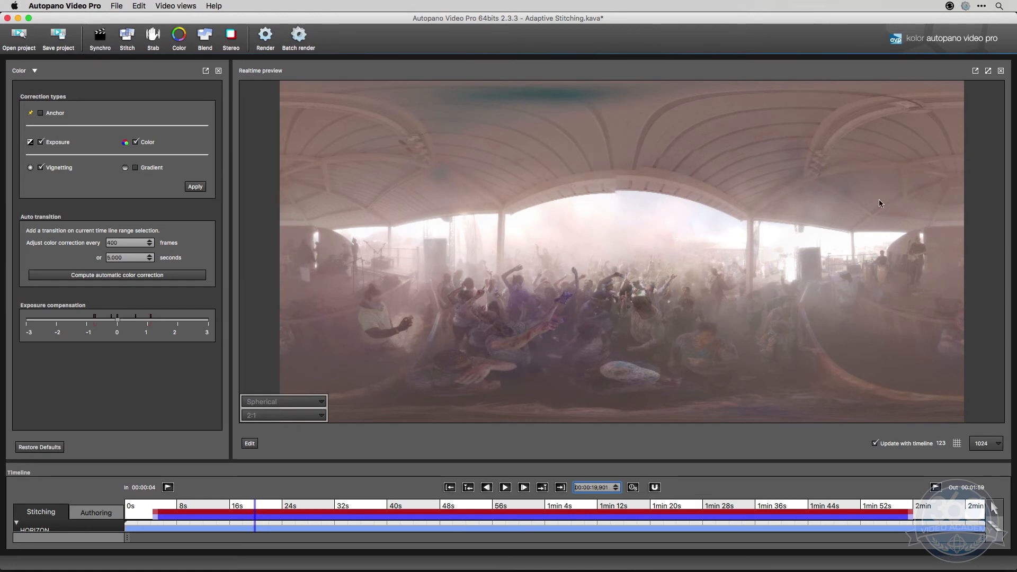
Save the project in Autopano Video Pro and enlarge the timeline area to show the Horizon, Stitch, Colors and Mask tracks
left_click(58, 36)
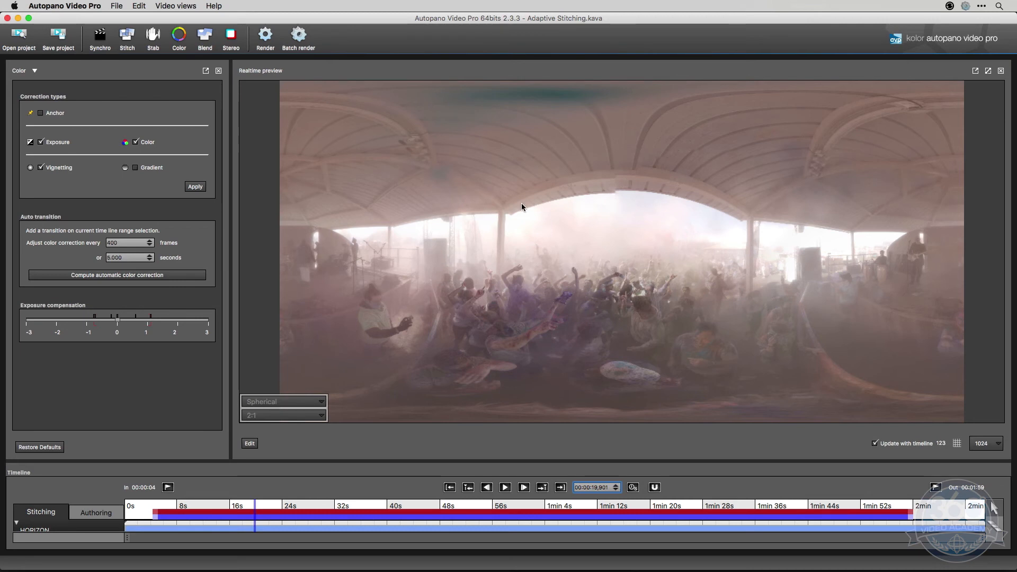
left_click_drag(406, 461, 407, 328)
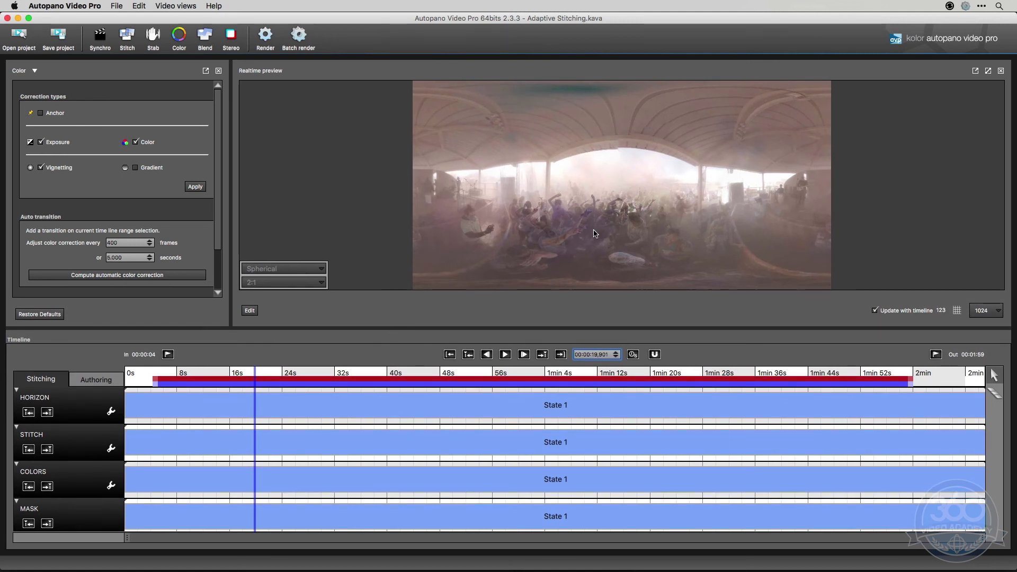